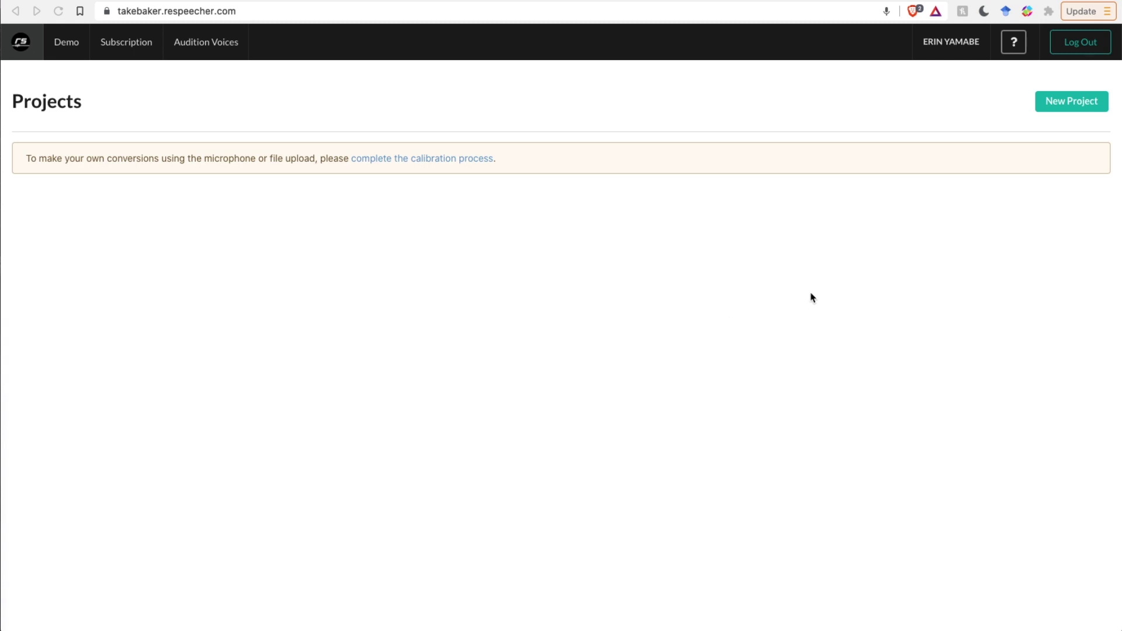
left_click(1014, 43)
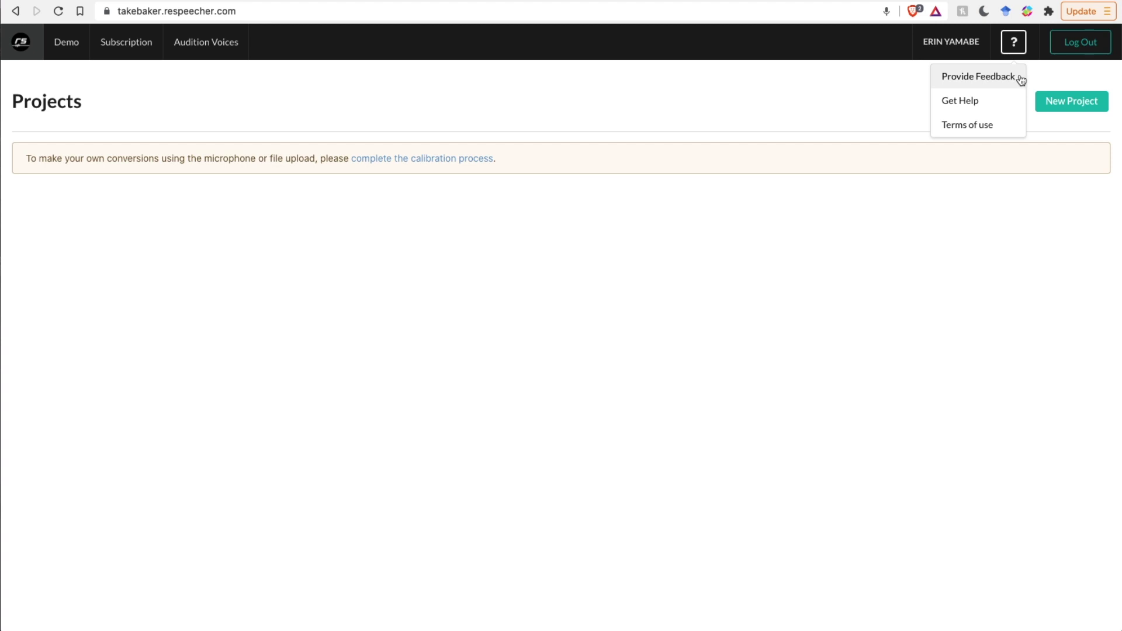
left_click(1049, 75)
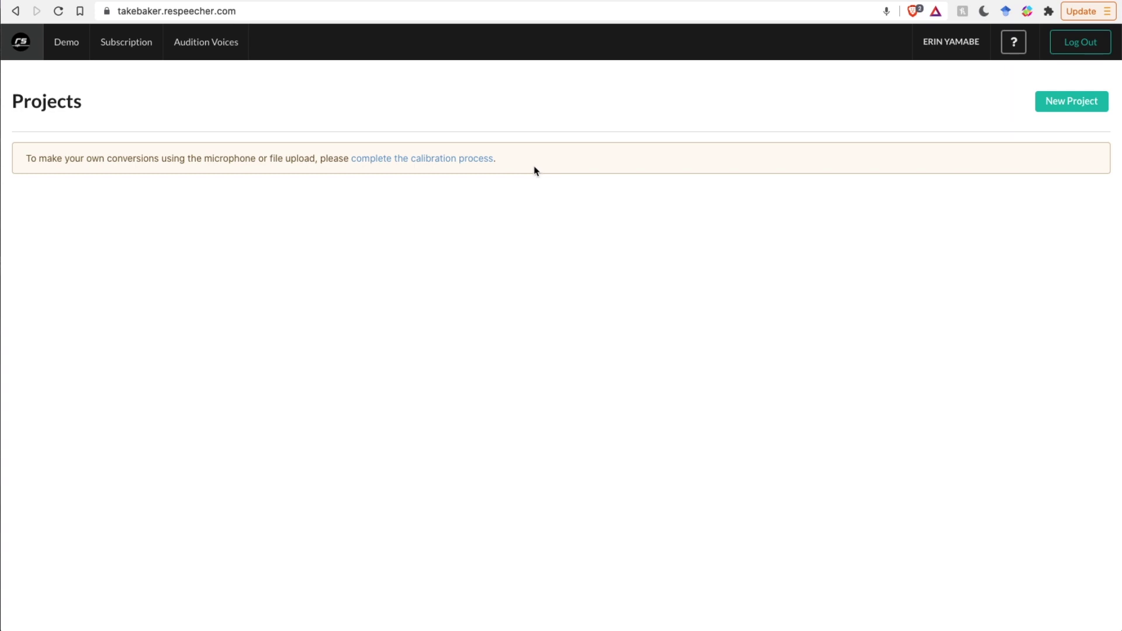
- Calibrate the voice profile by making a microphone recording with Universal Audio Thunderbolt (PCI) as the input device
left_click(479, 159)
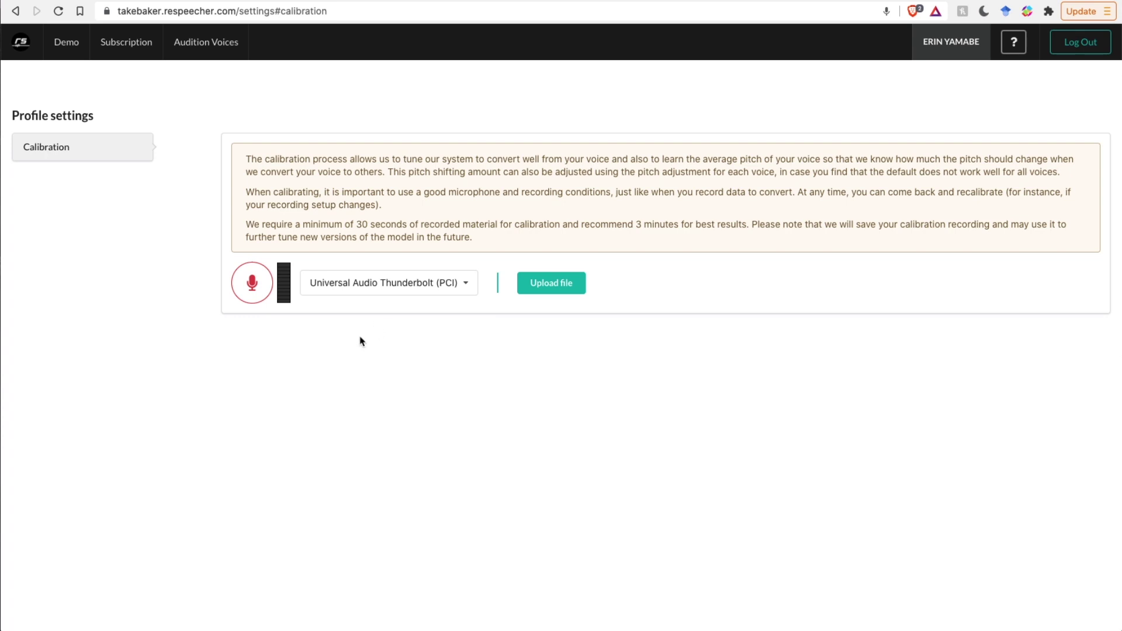
left_click(368, 296)
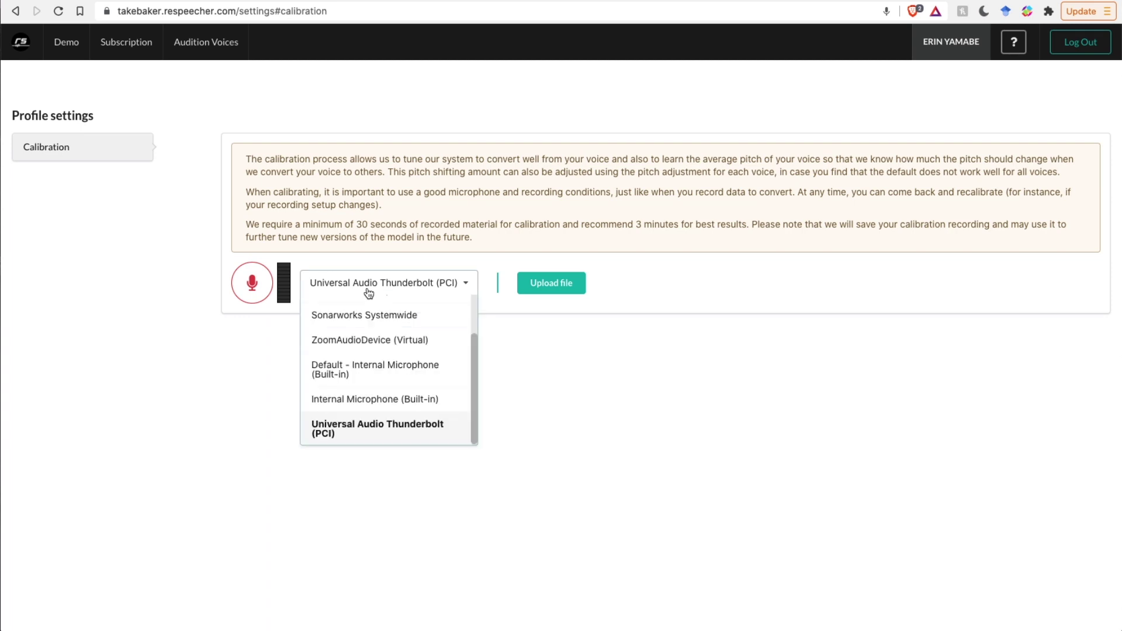
left_click(370, 429)
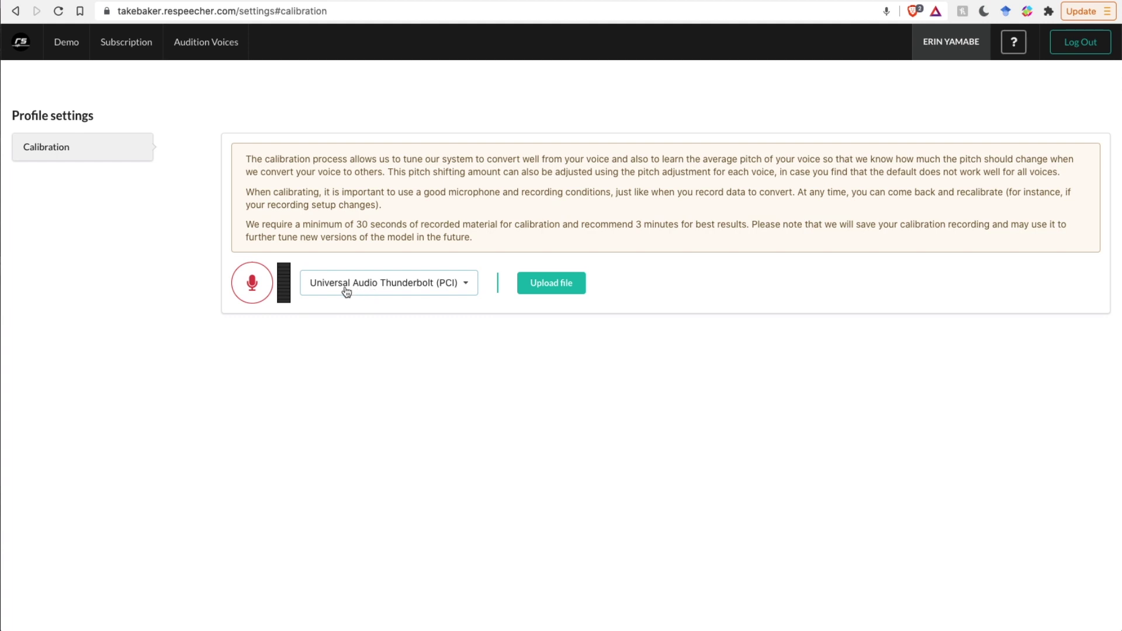
left_click(255, 281)
left_click(253, 286)
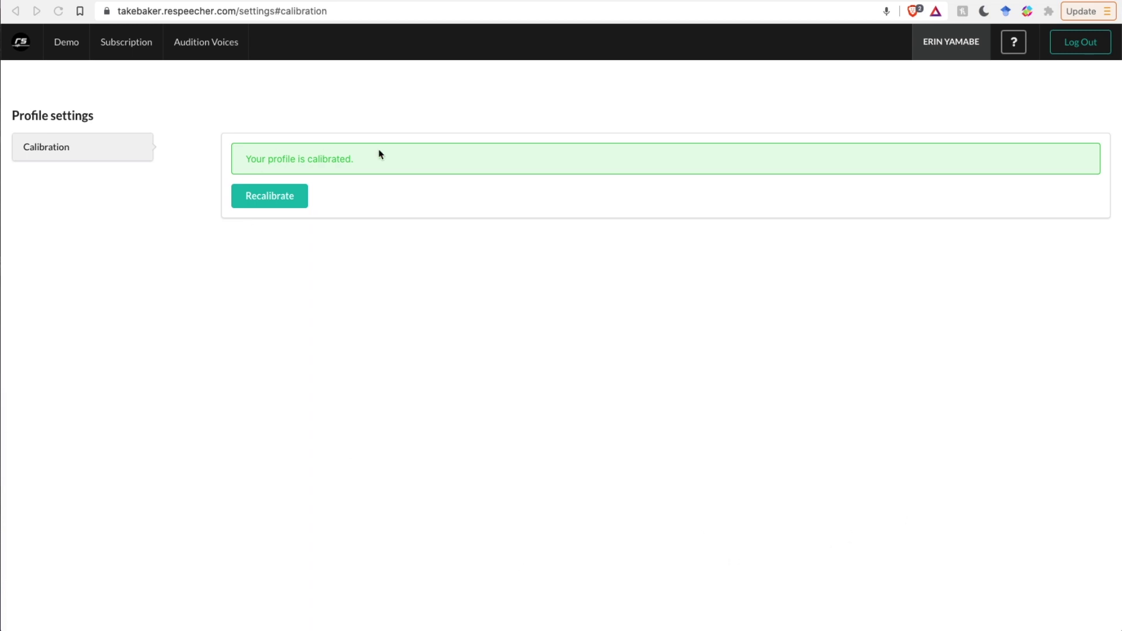
- Filter the audition voices to Female and Senior, and listen to the first samples of Qwynn and Samantha
left_click(209, 45)
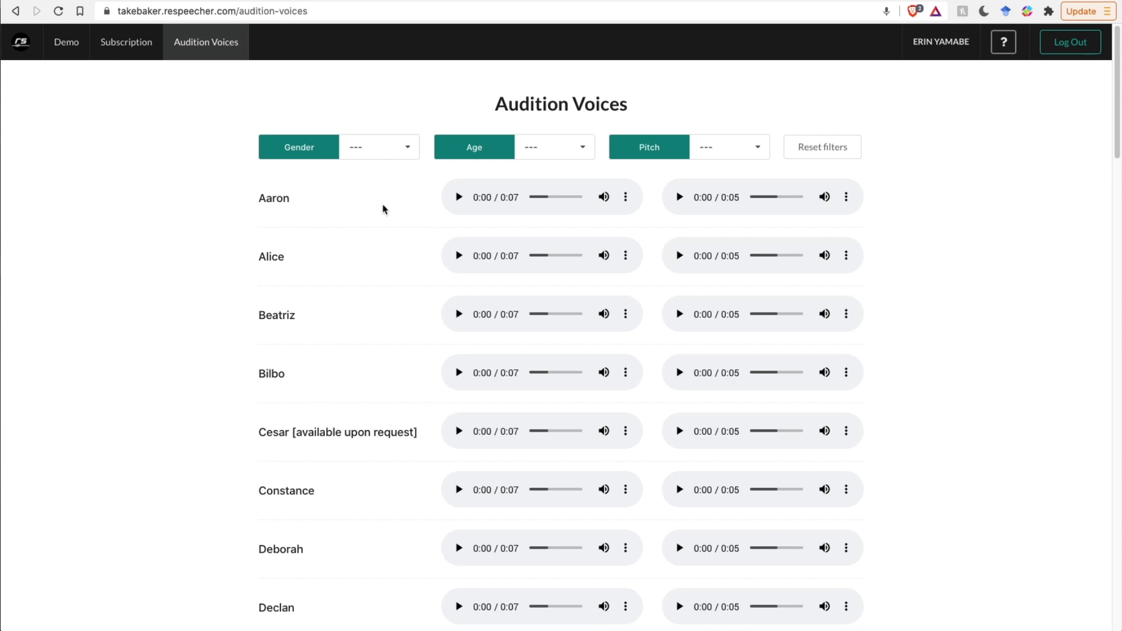
left_click(382, 153)
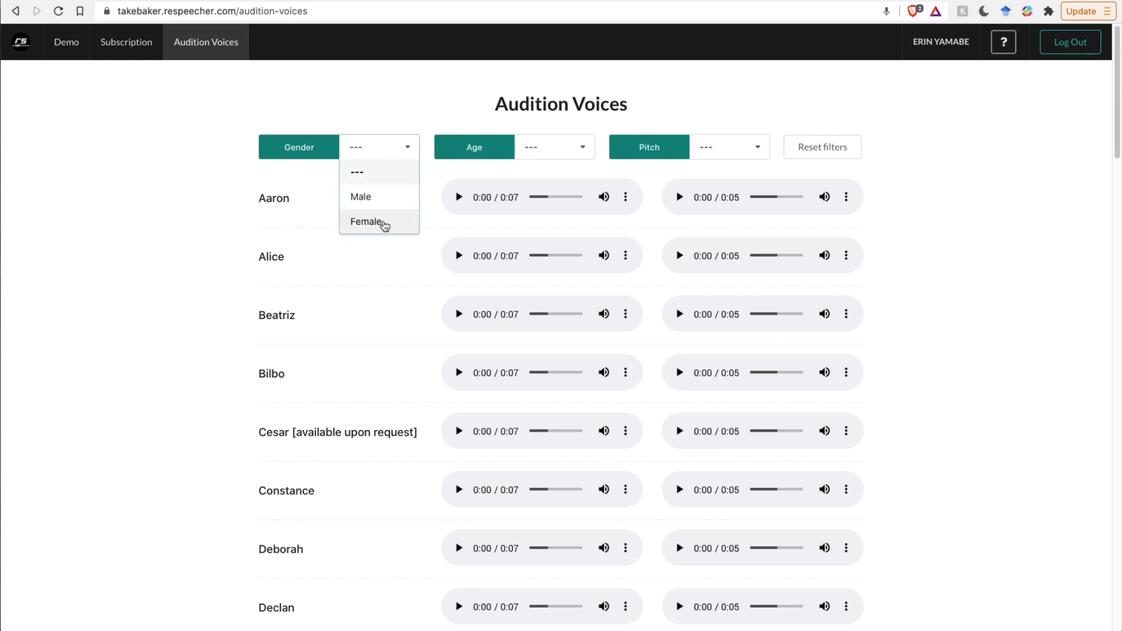
left_click(409, 226)
left_click(579, 146)
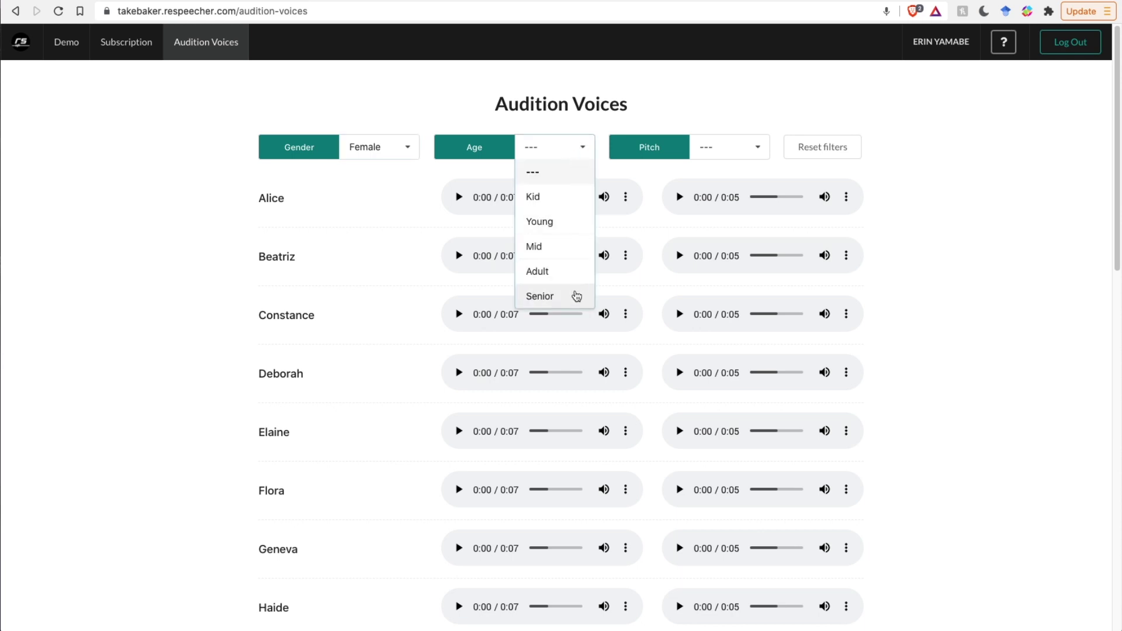
left_click(573, 296)
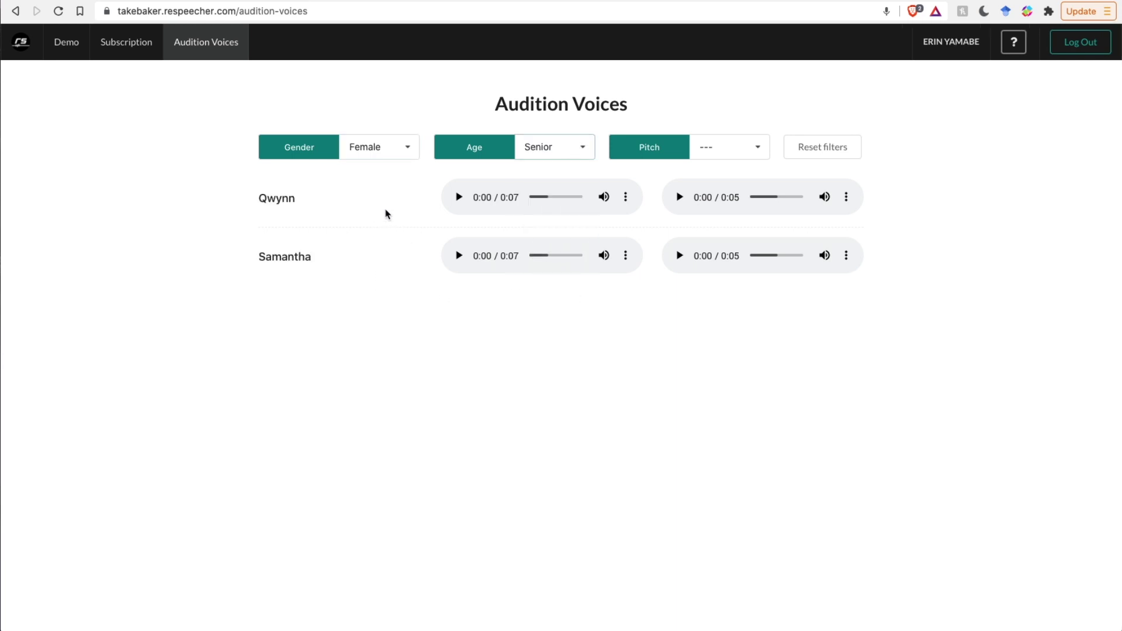
left_click(460, 198)
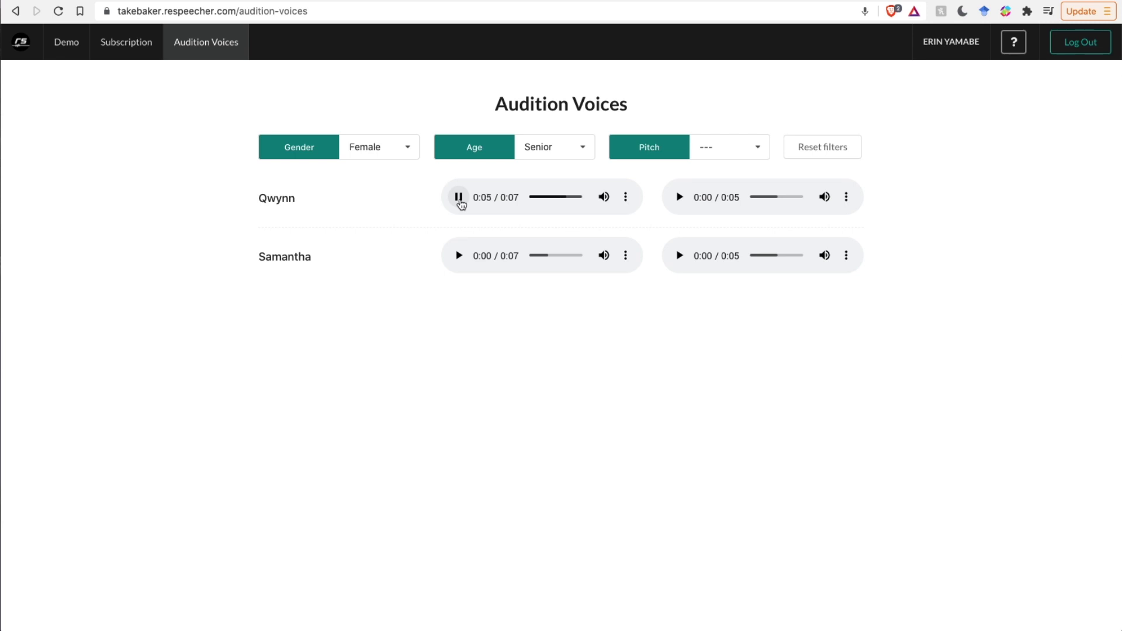
left_click(460, 256)
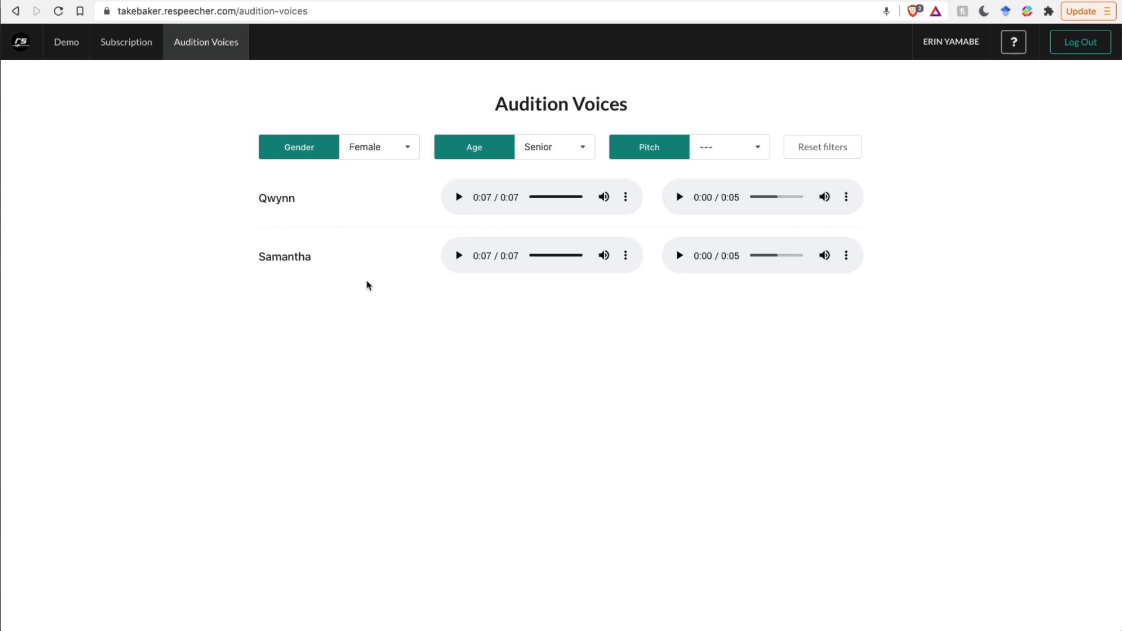
- Create a new project named with the speaker's first name followed by "to Samantha", using the Samantha voice model
left_click(20, 42)
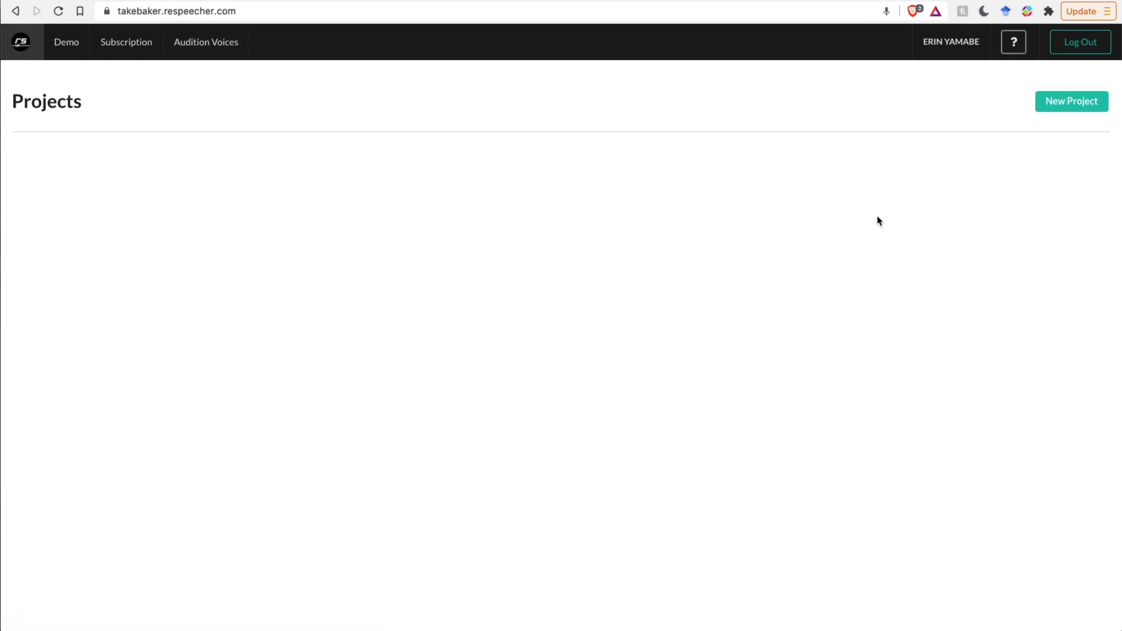
left_click(1078, 108)
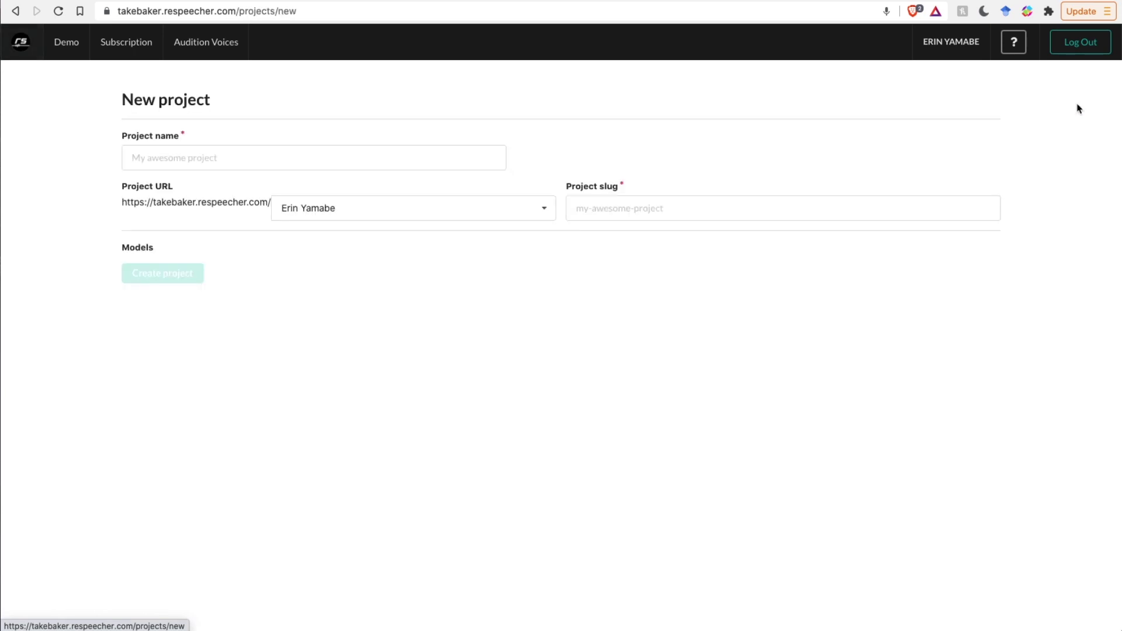
left_click(461, 160)
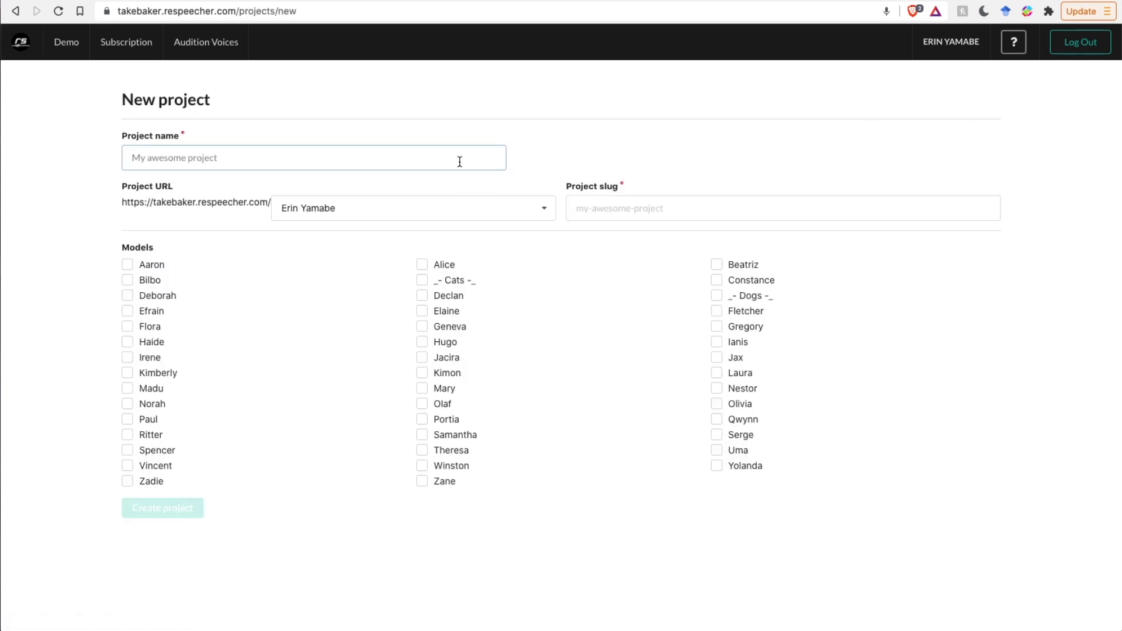
type("Erin")
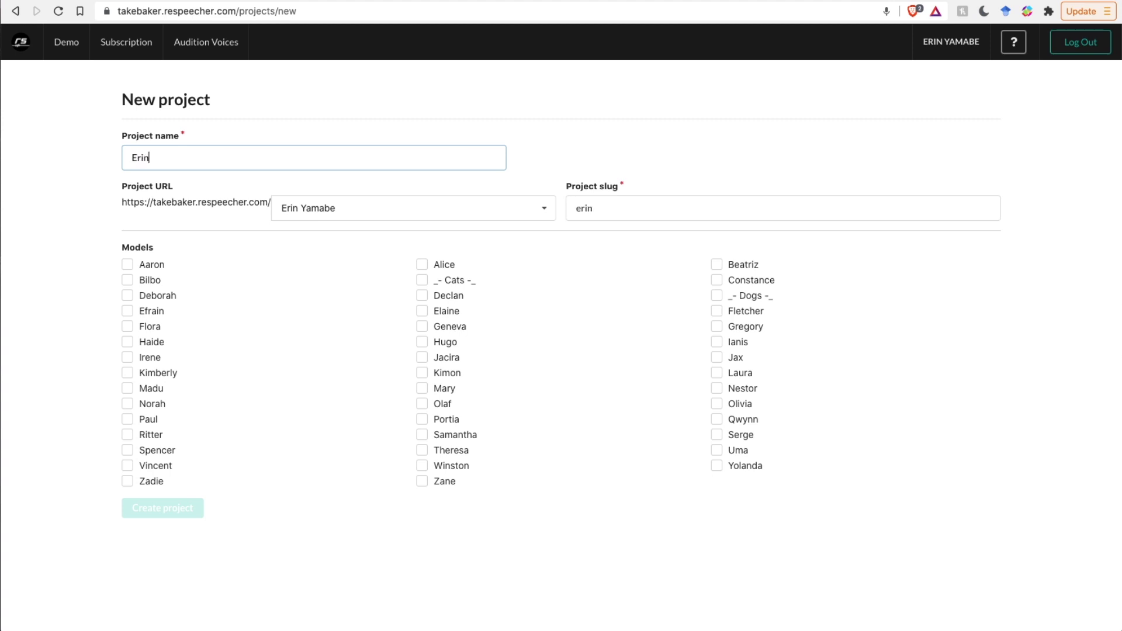
type(" to Samantha")
left_click(422, 434)
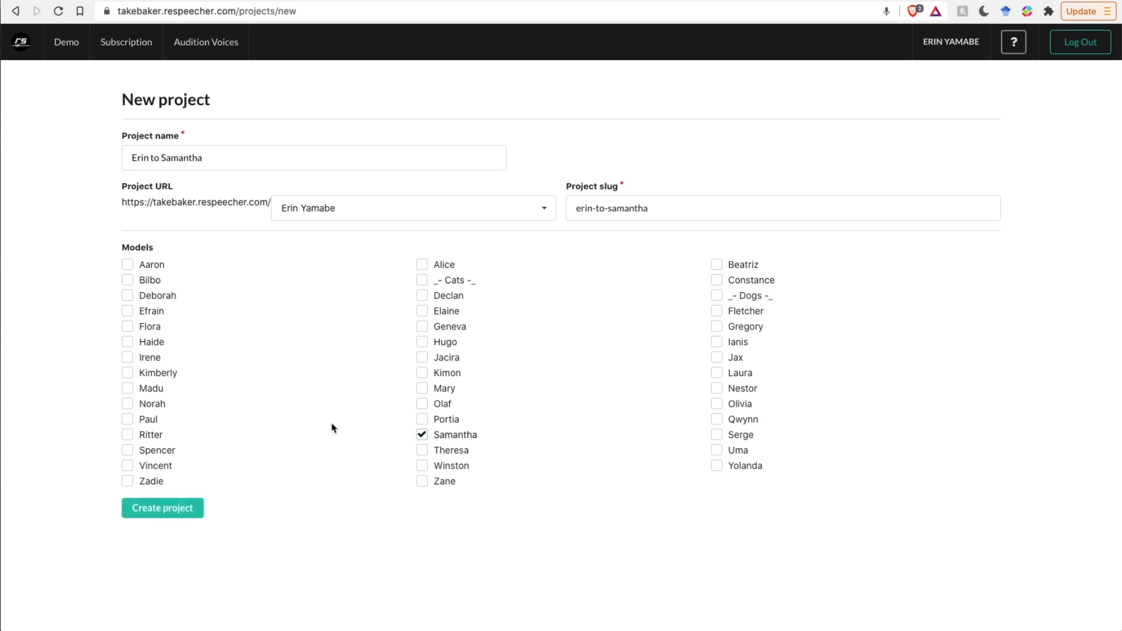
left_click(157, 512)
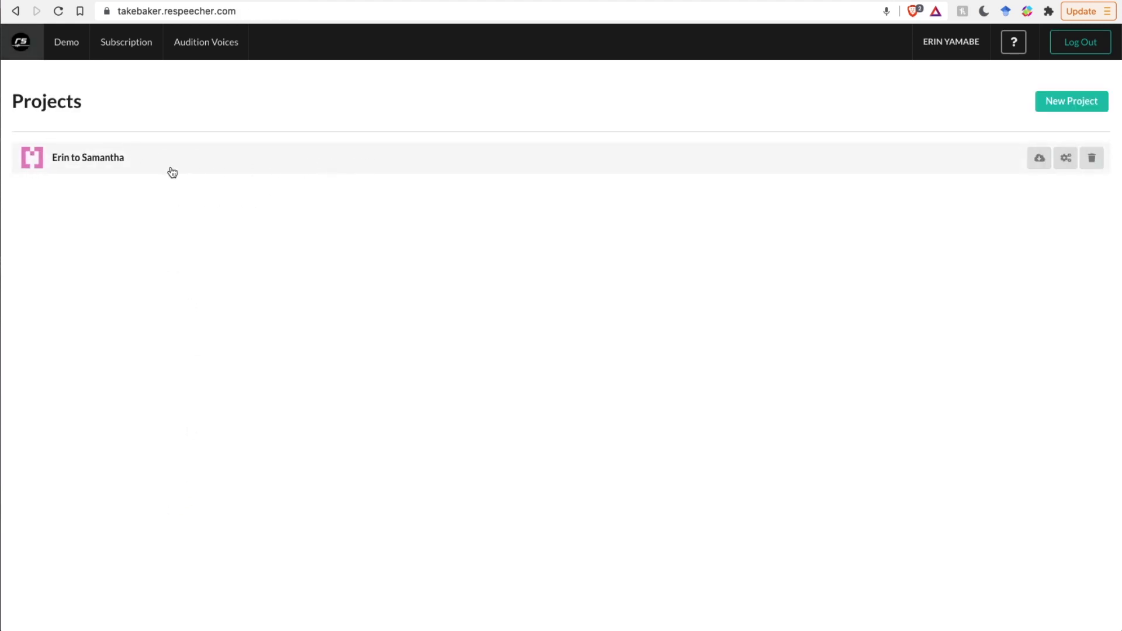
- Open the new project and add a phrase reading "Hi, my name is" followed by the speaker's first name
left_click(337, 168)
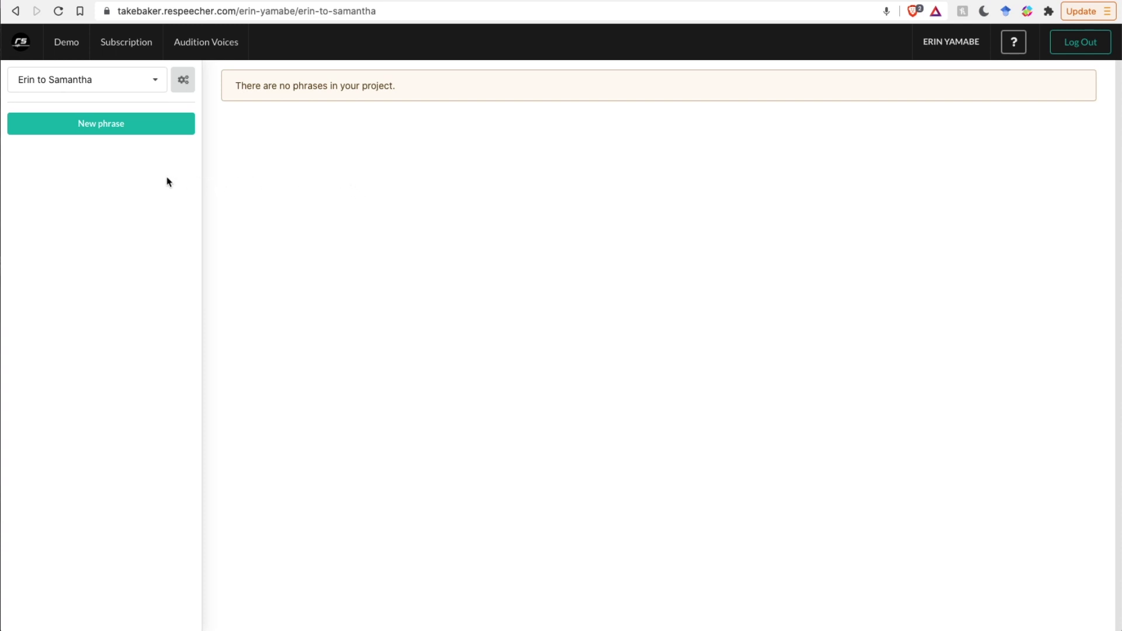
left_click(115, 128)
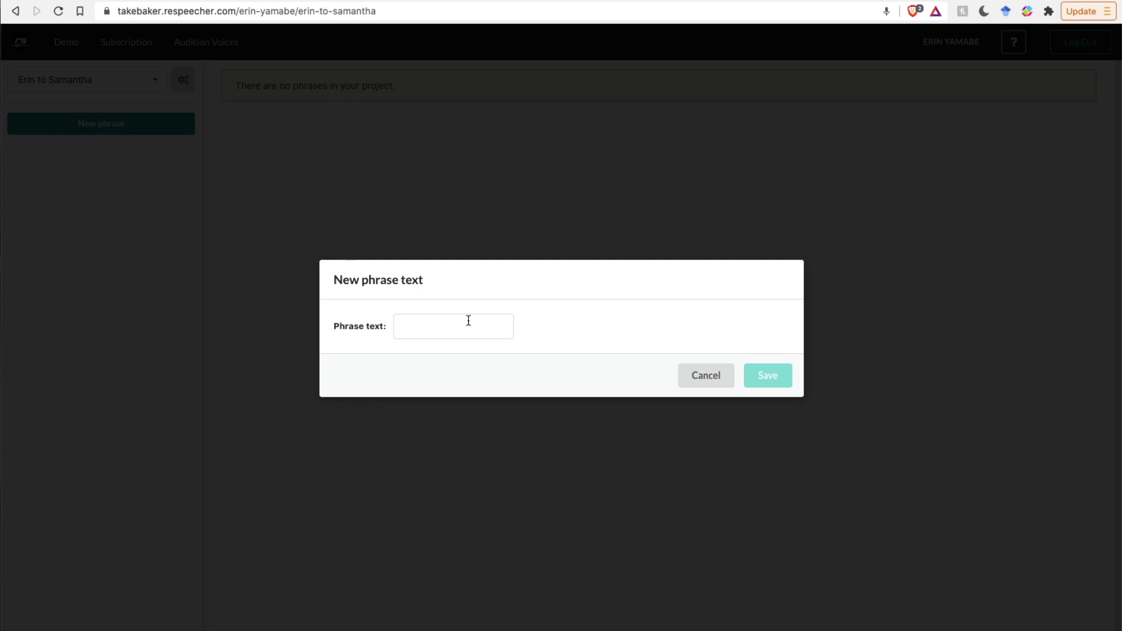
left_click(411, 323)
type("Hi, my name is Erin")
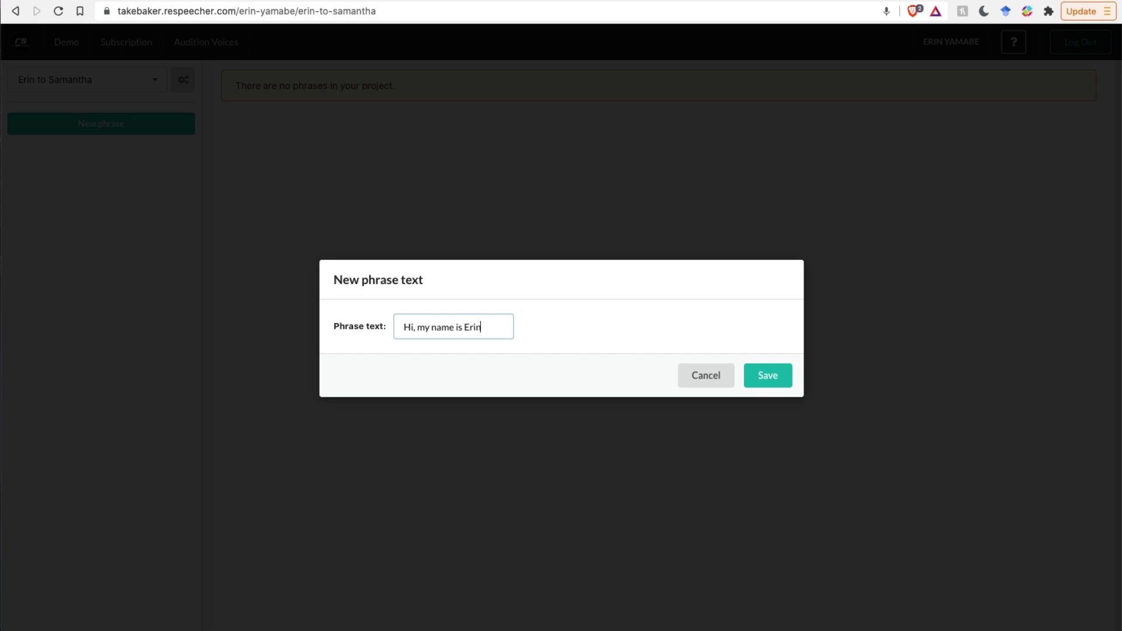
left_click(766, 375)
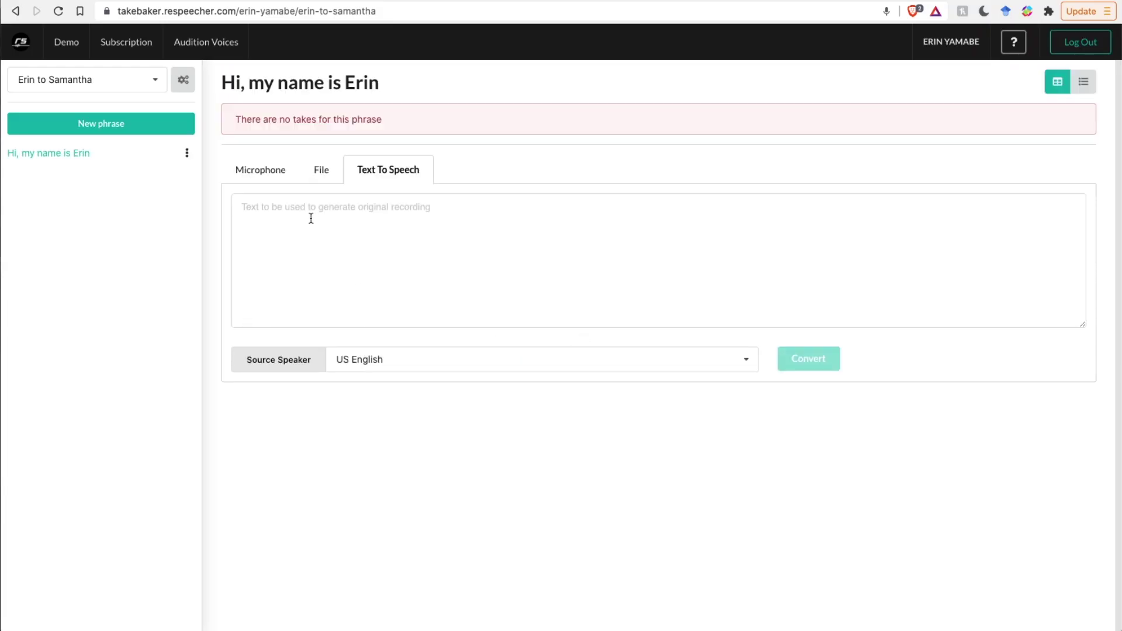
- Examine the Microphone, File and Text To Speech input options for the new phrase
left_click(274, 173)
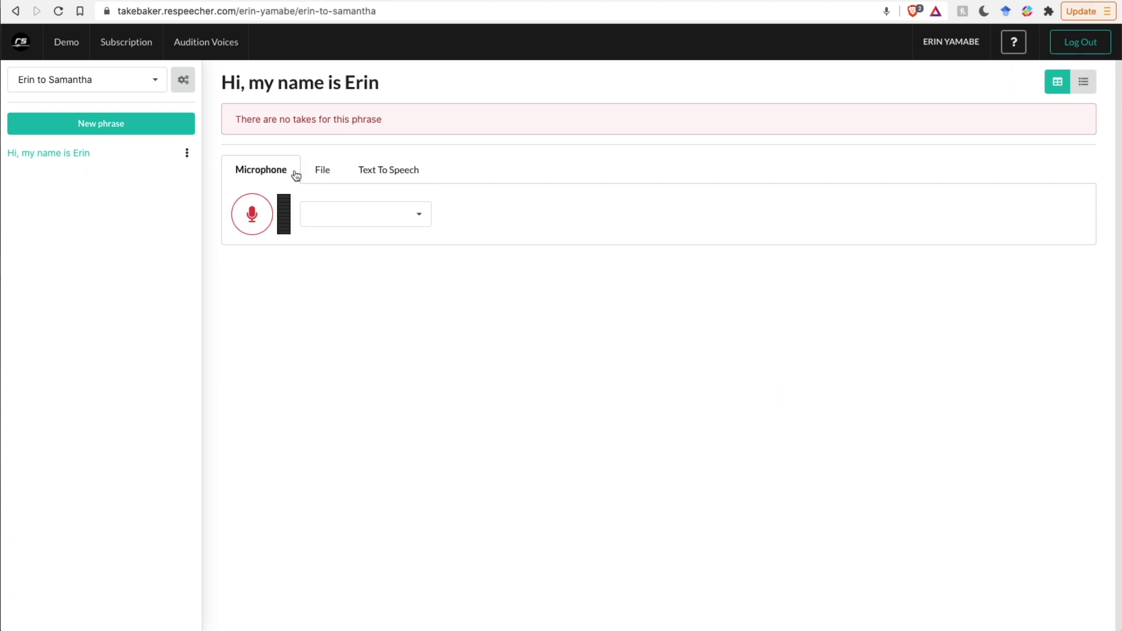
left_click(321, 170)
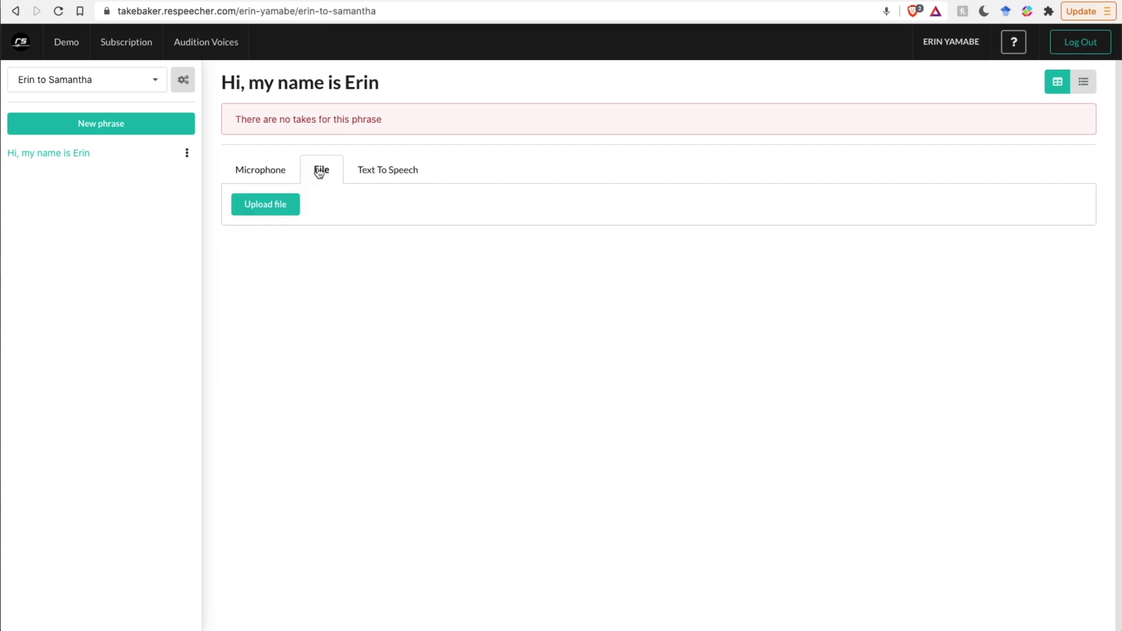
left_click(368, 169)
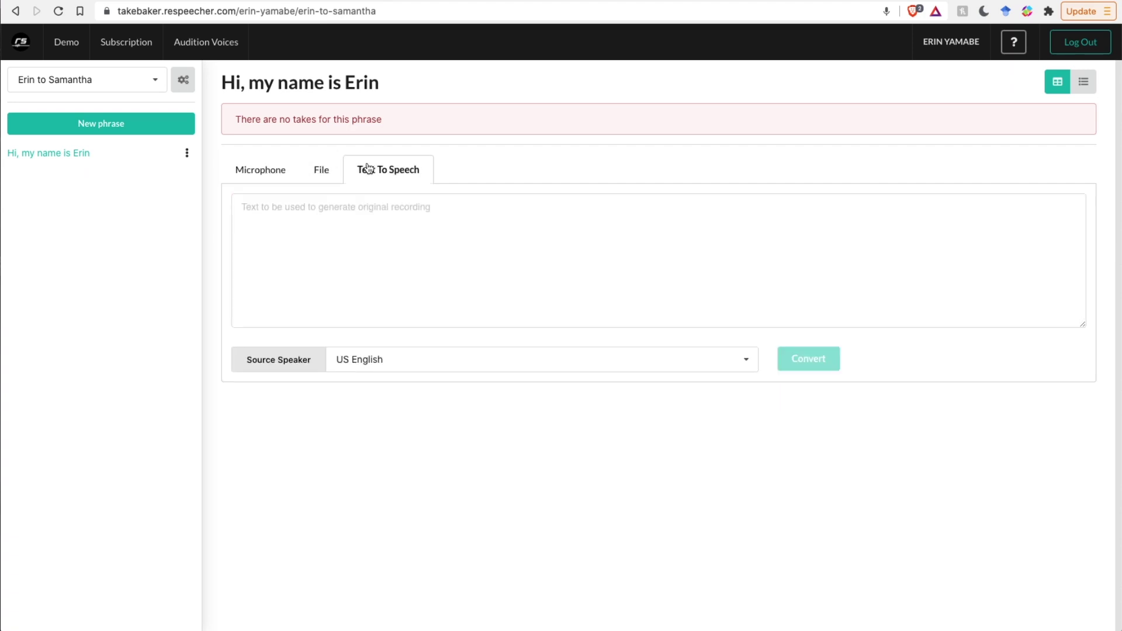
left_click(253, 173)
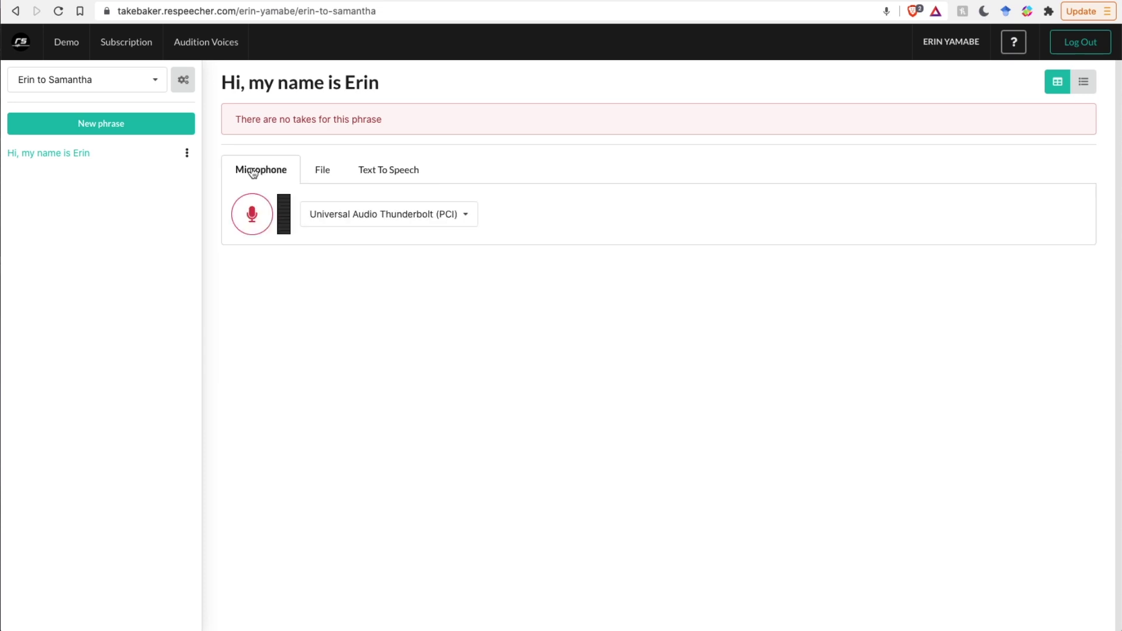
left_click(321, 171)
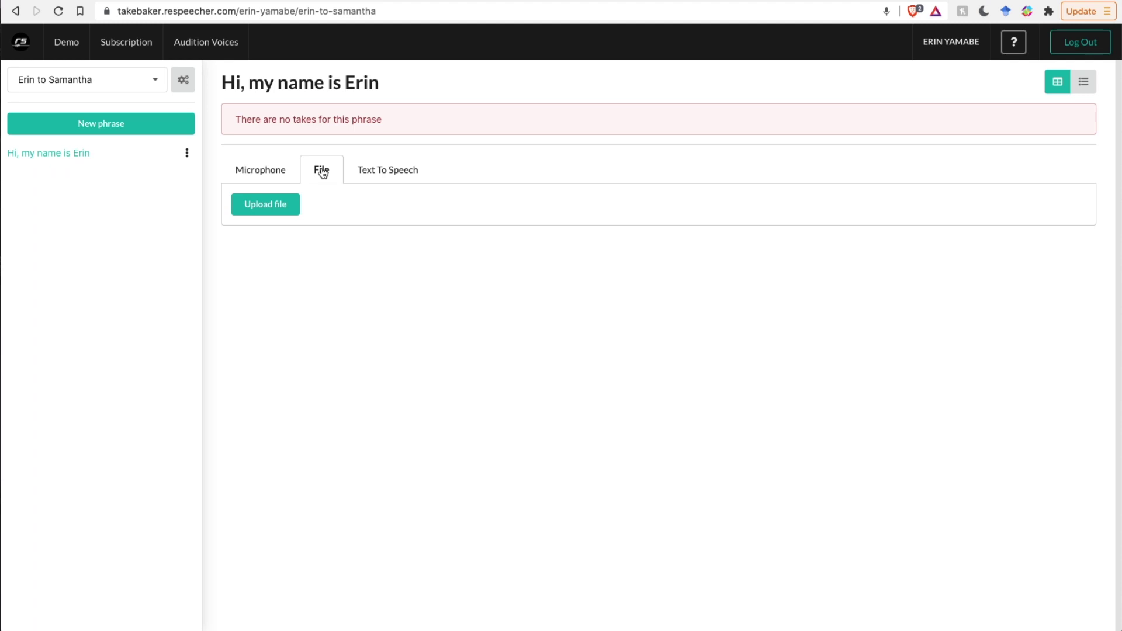
left_click(388, 172)
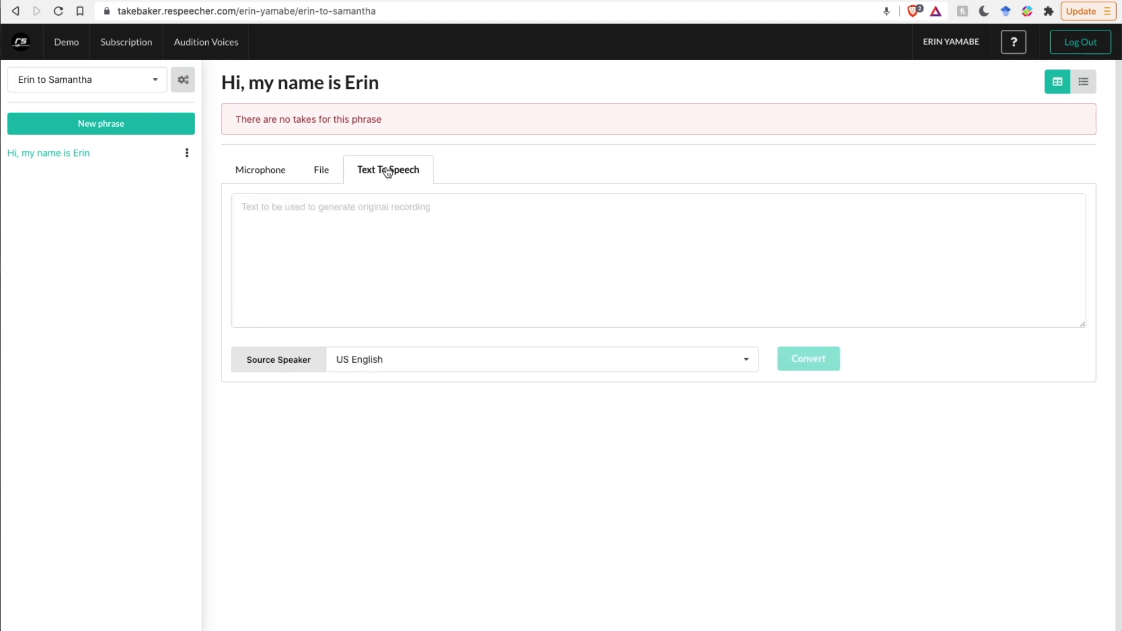
- Record a microphone take for the phrase using the Universal Audio Thunderbolt (PCI) input device
left_click(271, 178)
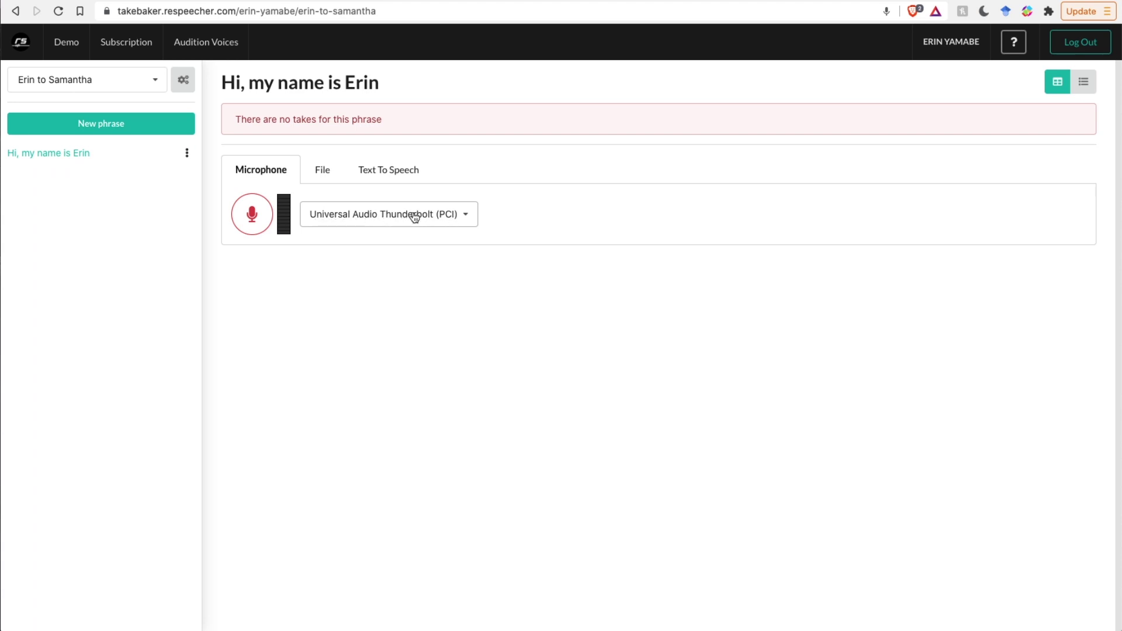
left_click(309, 217)
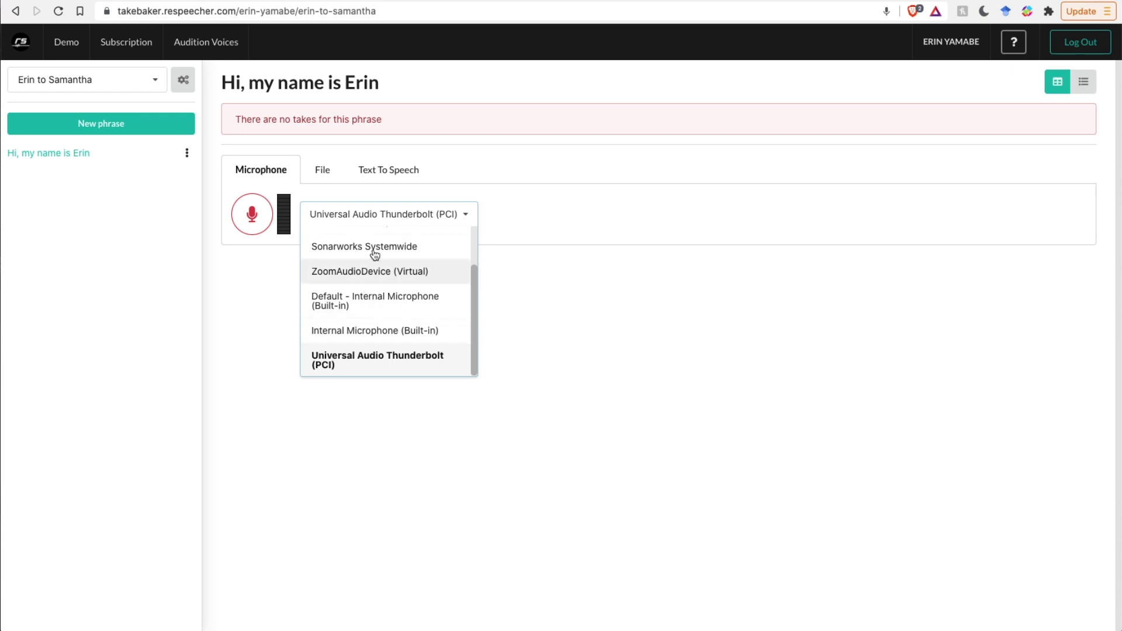
left_click(371, 367)
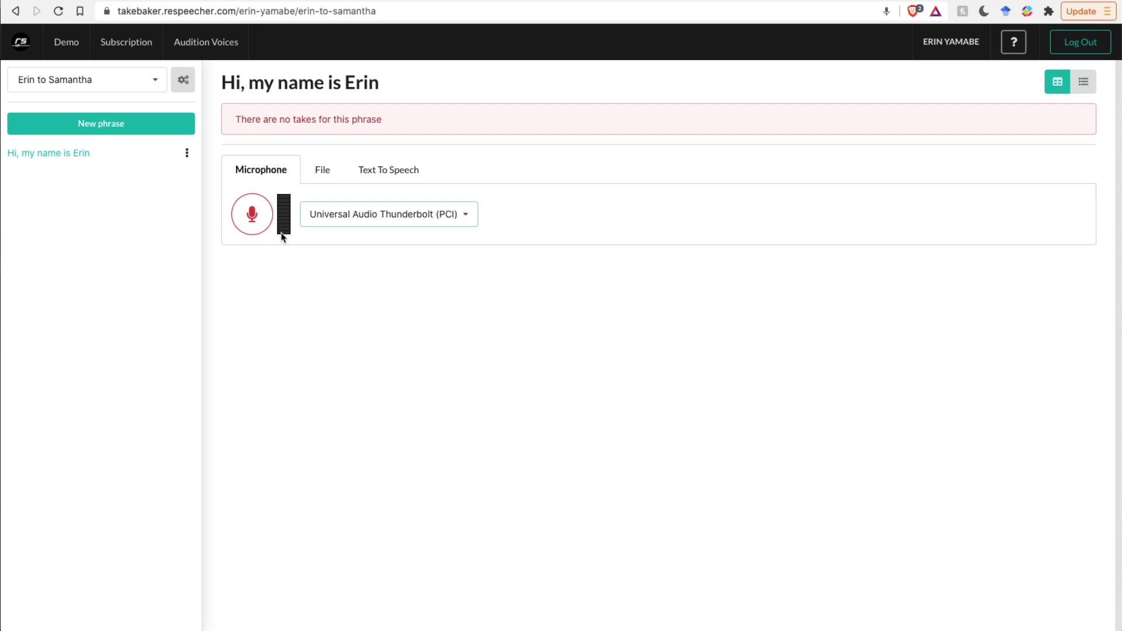
left_click(263, 225)
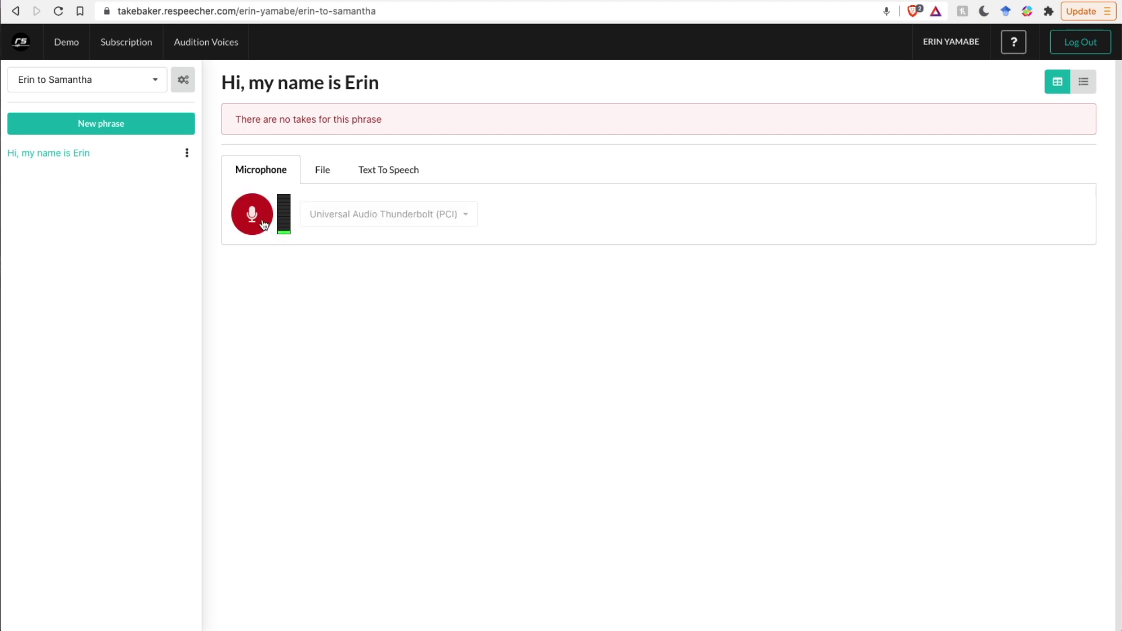
left_click(263, 225)
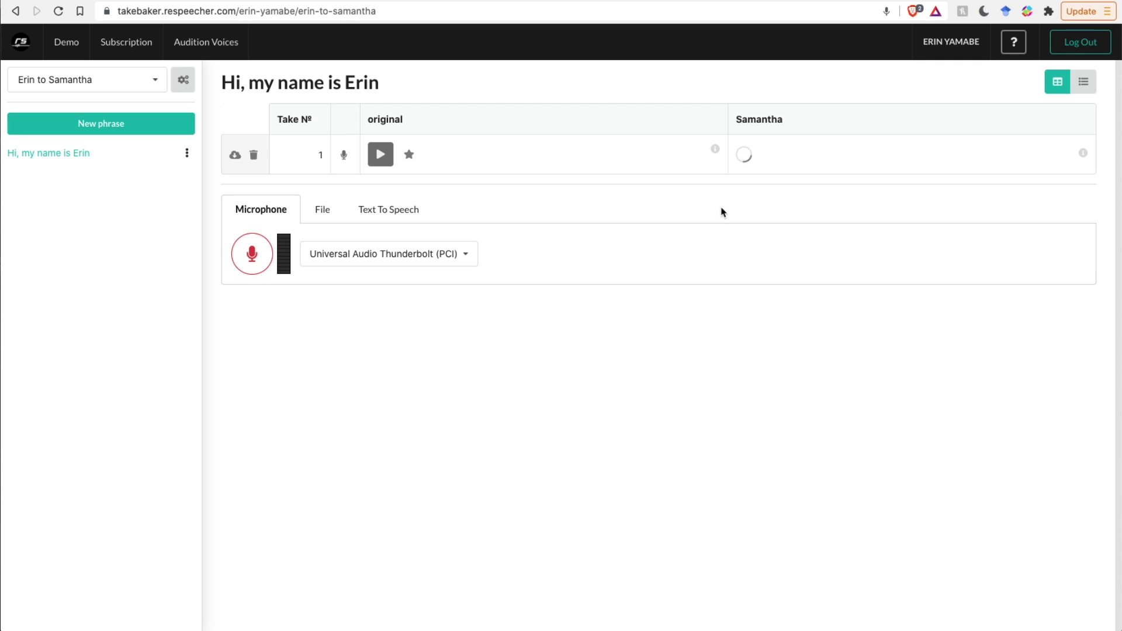
- Switch the phrase's takes from the table view to the list view
left_click(1057, 85)
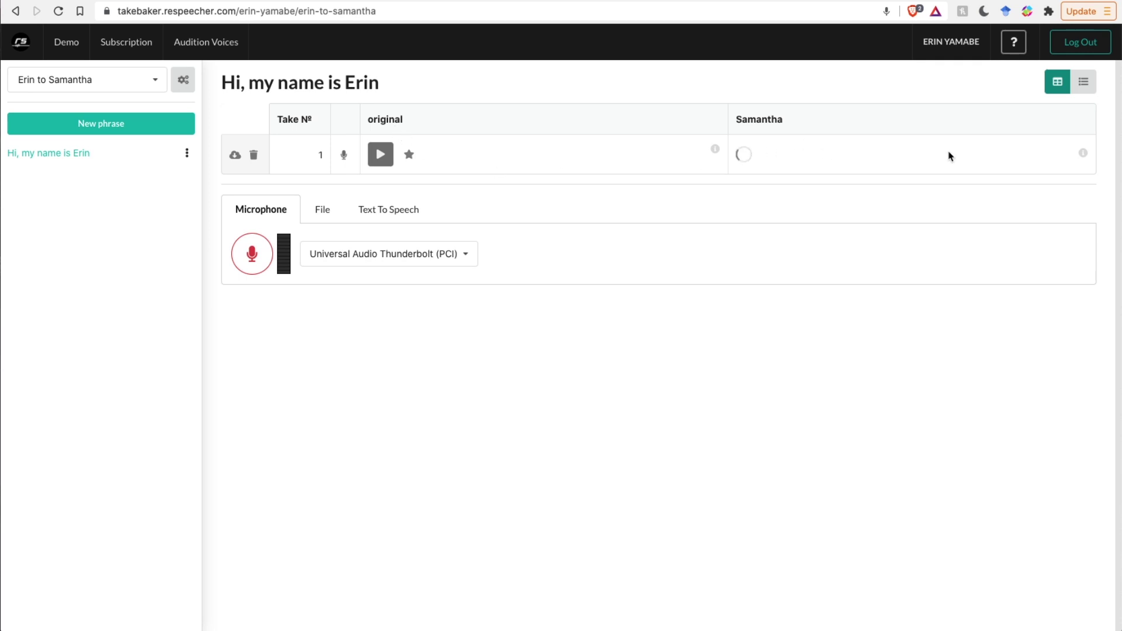
left_click(1083, 83)
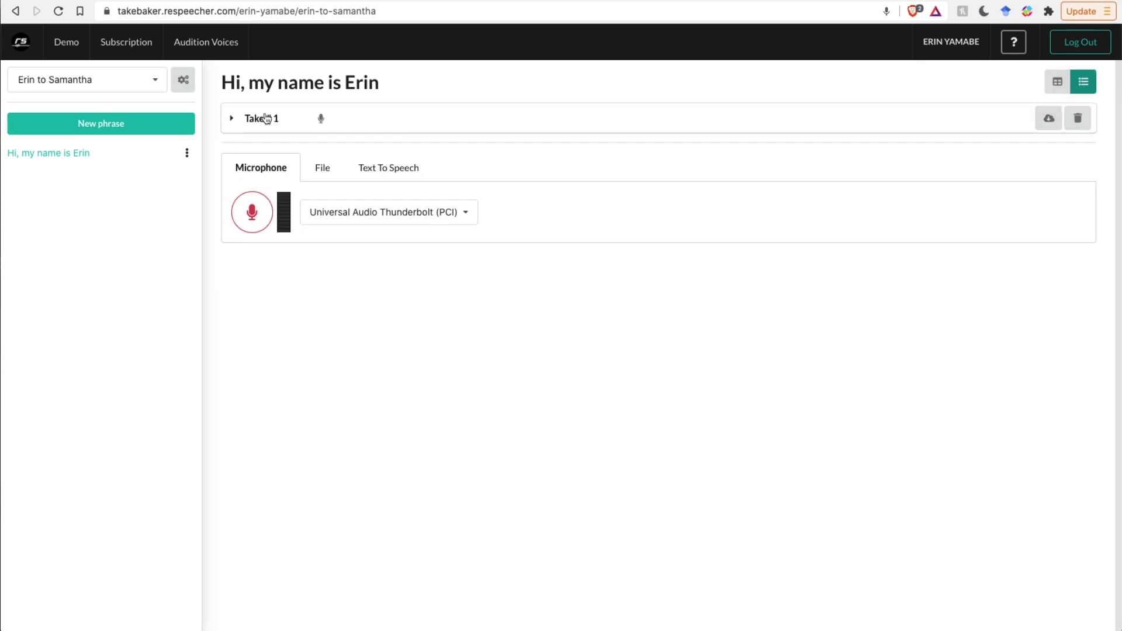
- Examine the star, download and delete options for Take 1, and the download options in the Projects list
left_click(257, 118)
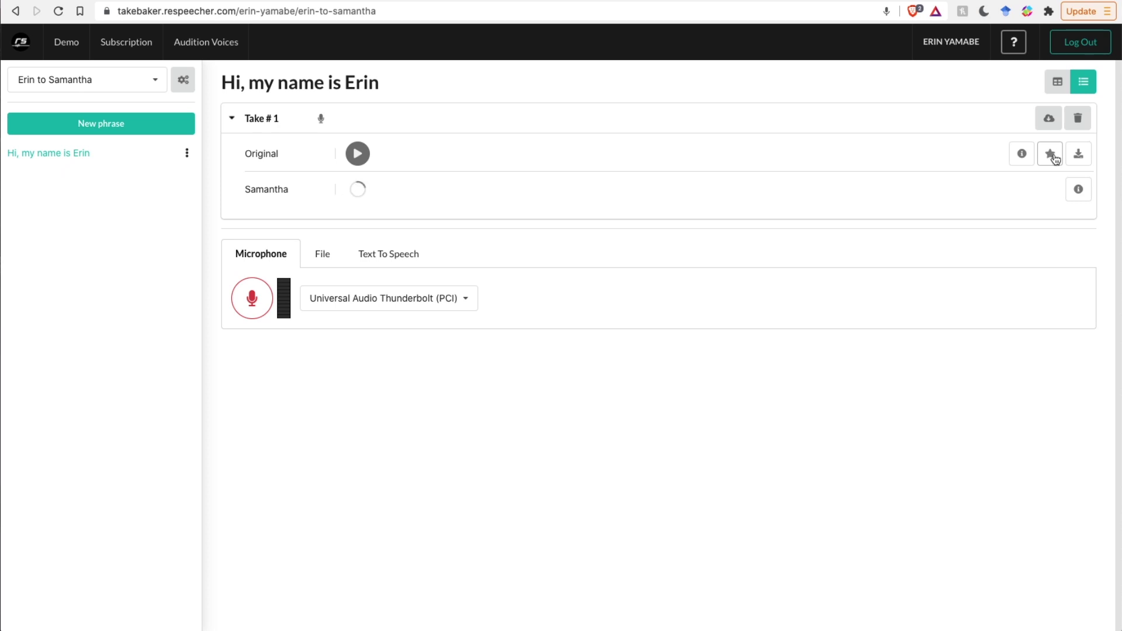
left_click(1084, 122)
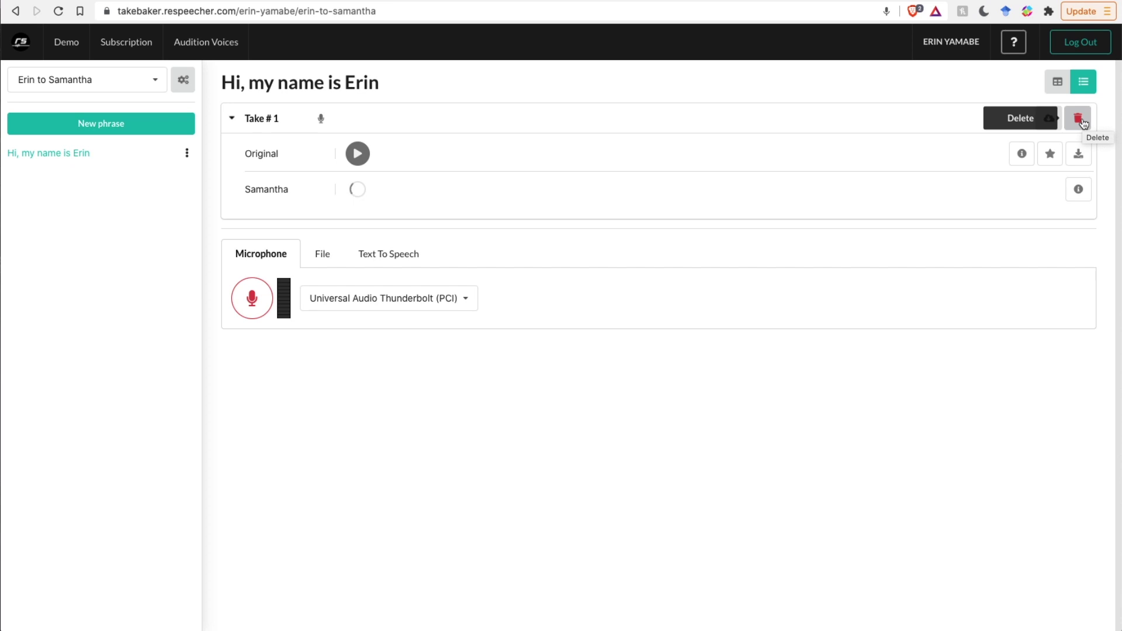
left_click(1082, 123)
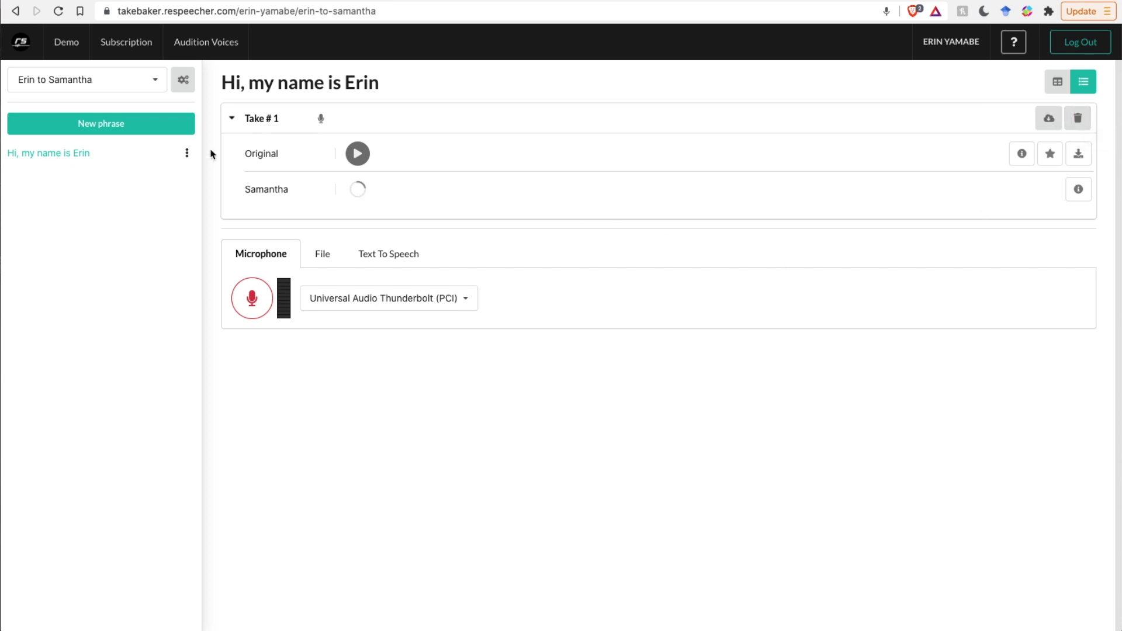
left_click(23, 45)
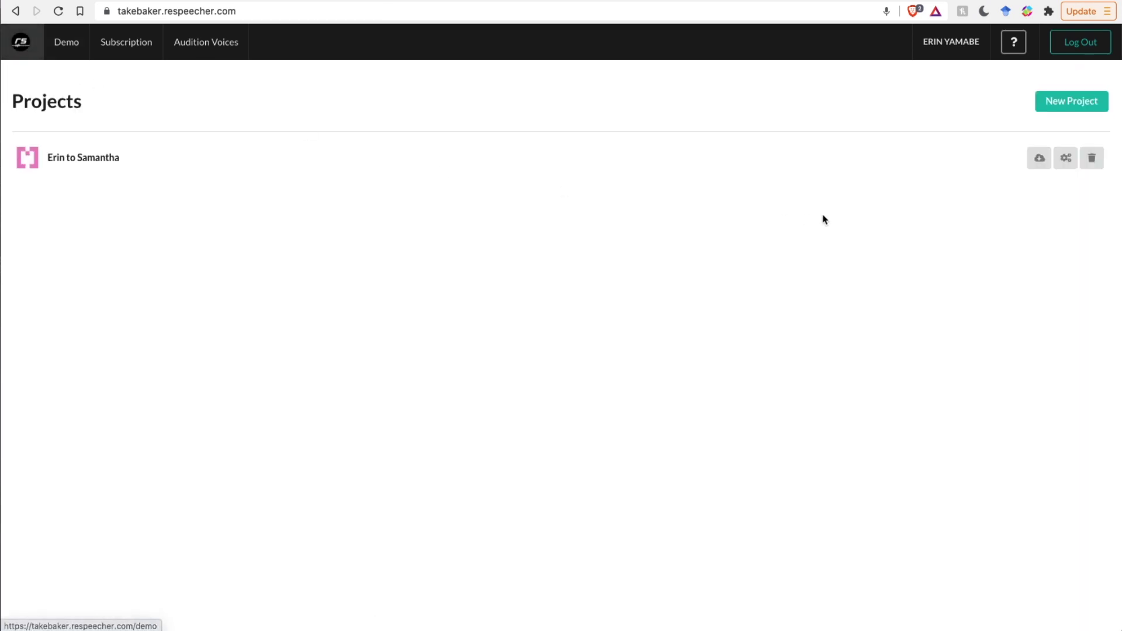
left_click(1039, 157)
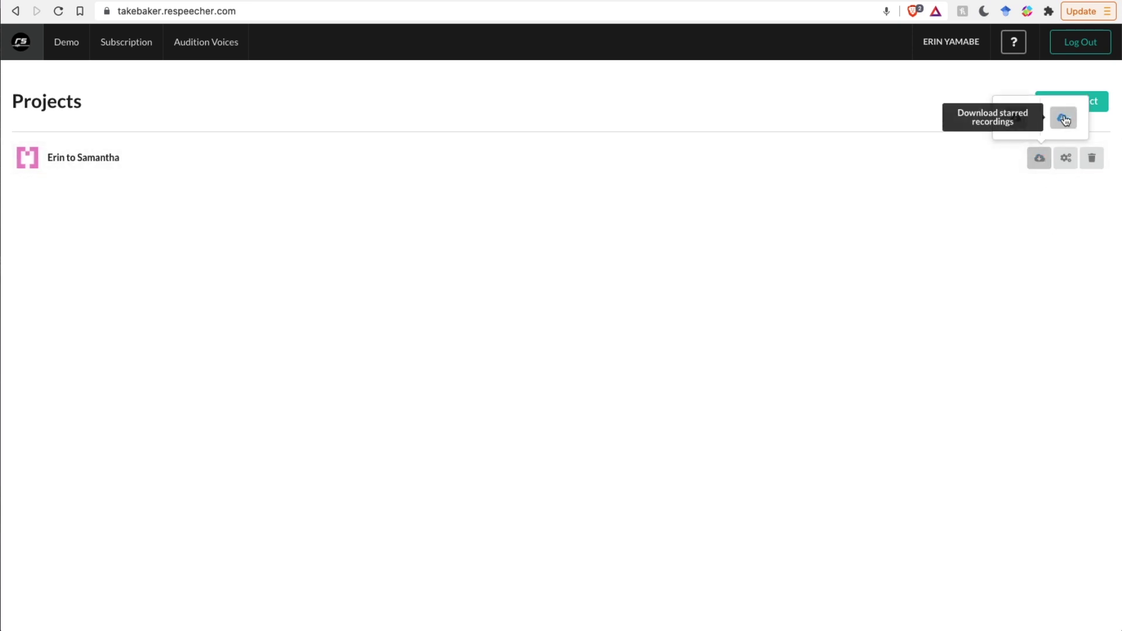
- Reopen the project and star the original recording of Take 1
left_click(904, 165)
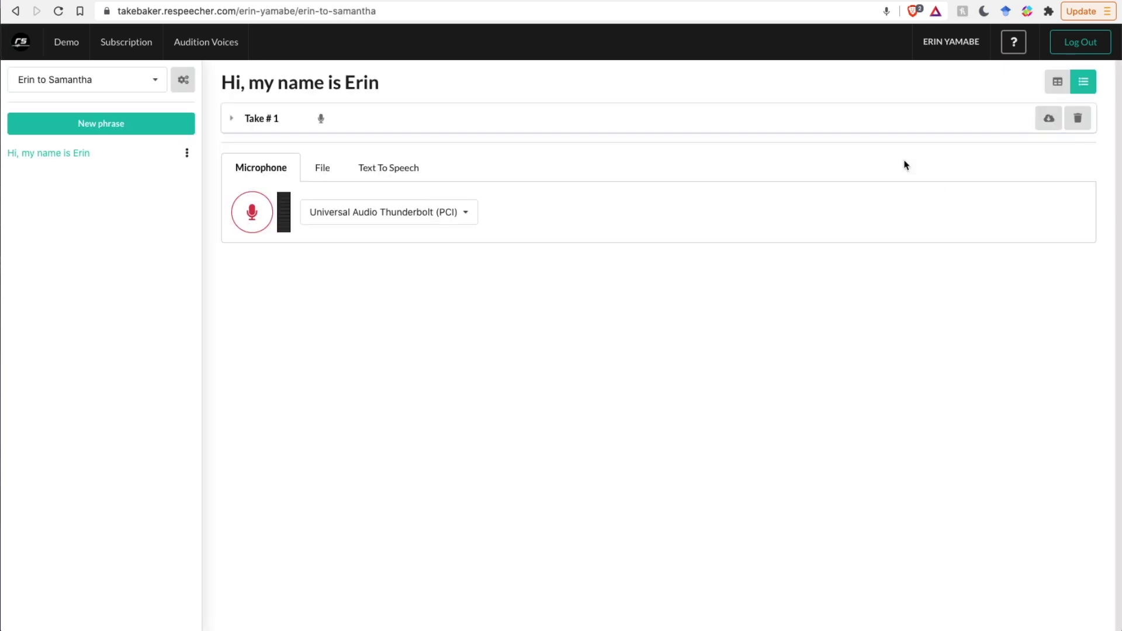
left_click(1010, 129)
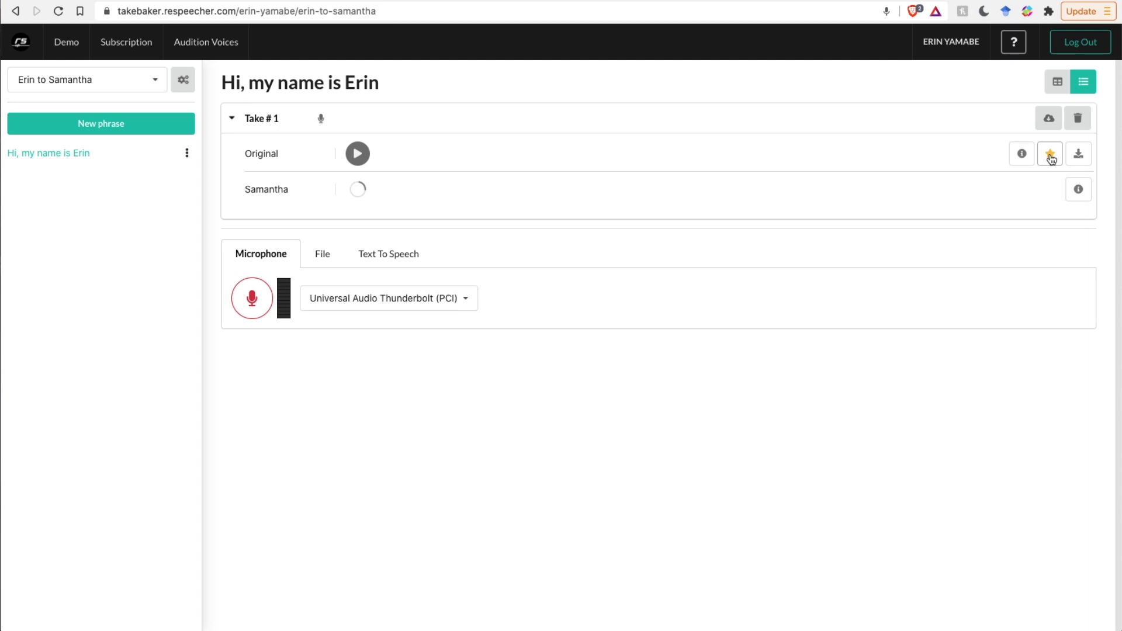
- Upload the 326 KB "Hi my name is" WAV file as a second take and show the takes in the table view
left_click(322, 261)
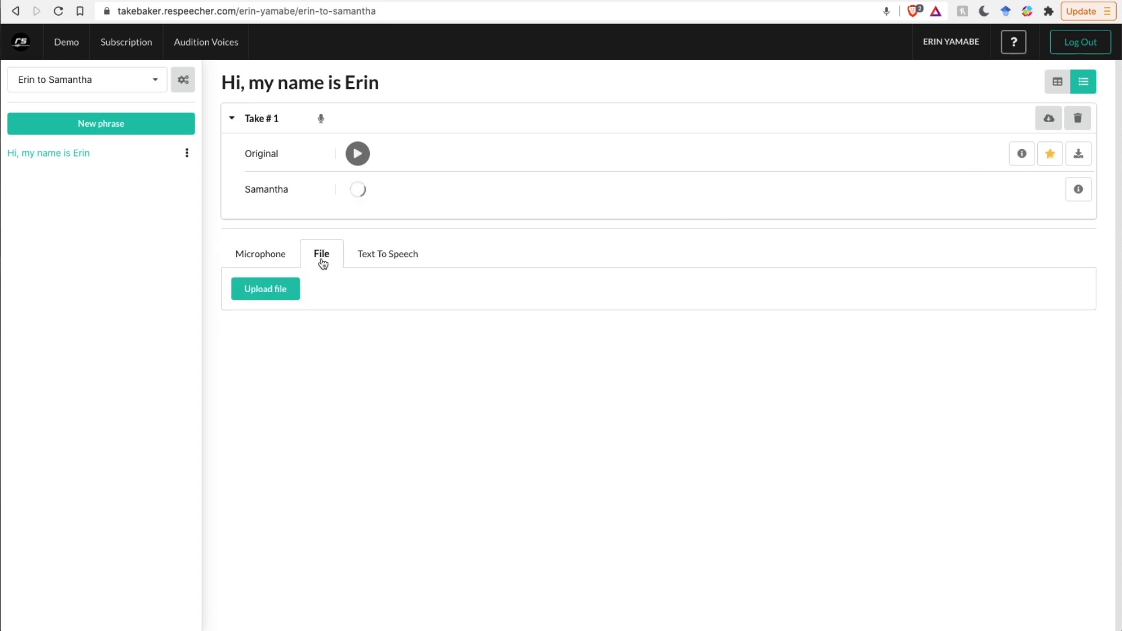
left_click(285, 295)
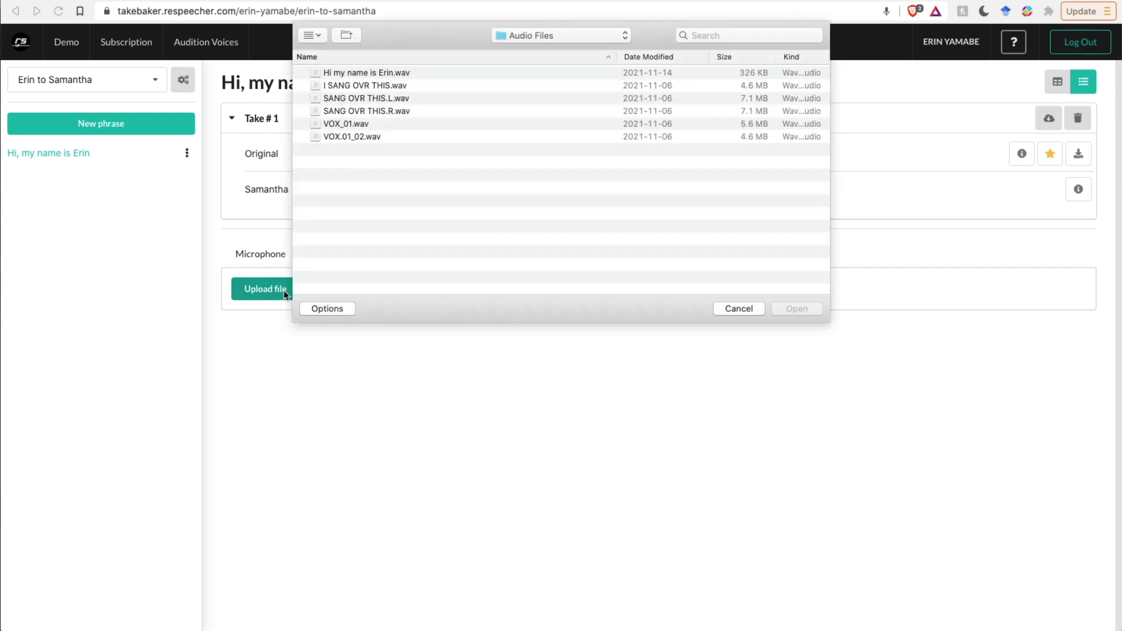
left_click(402, 72)
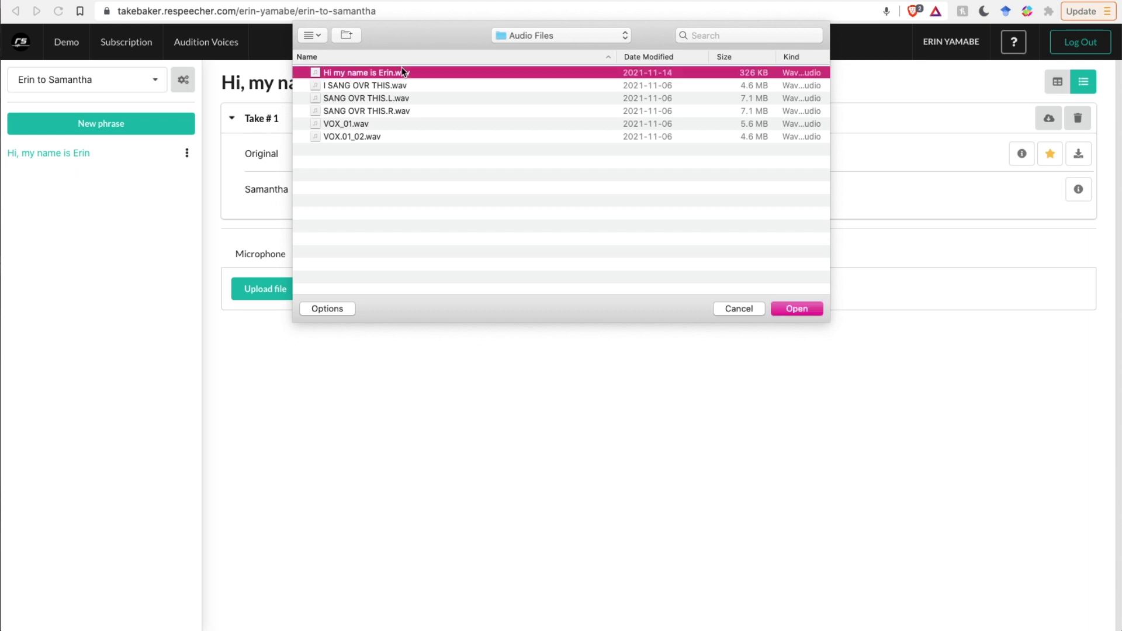
left_click(809, 307)
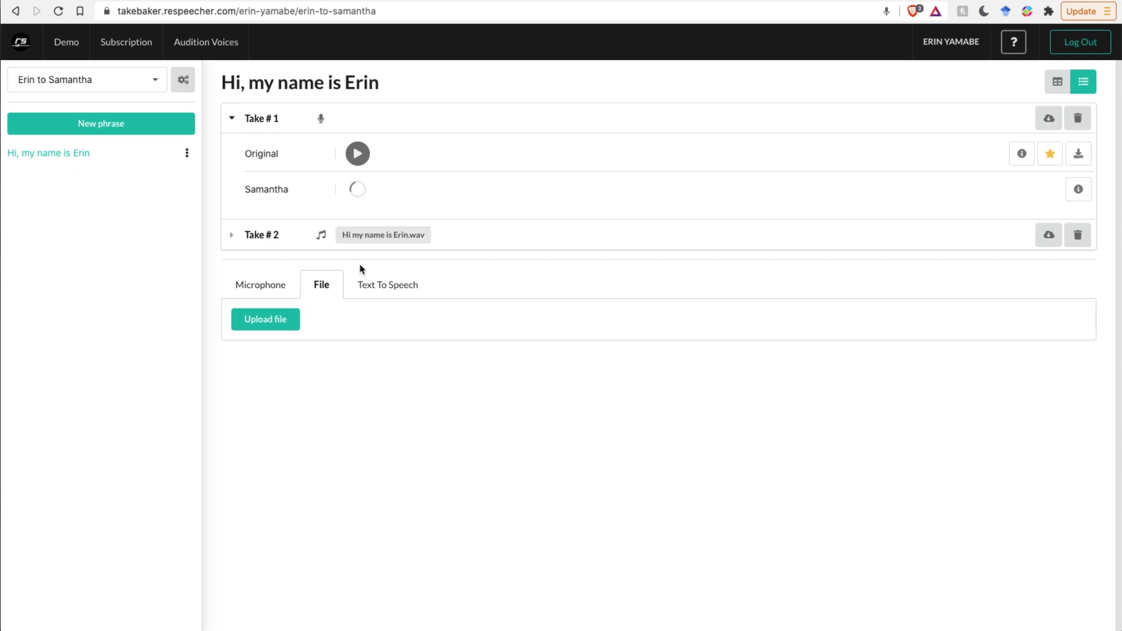
left_click(232, 240)
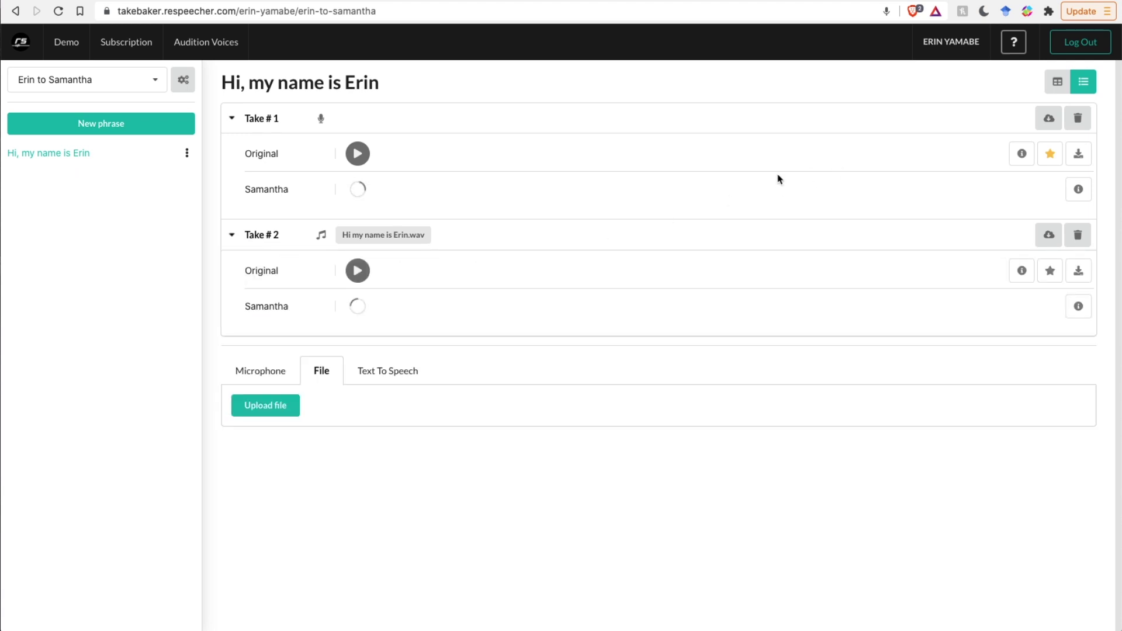
left_click(1057, 81)
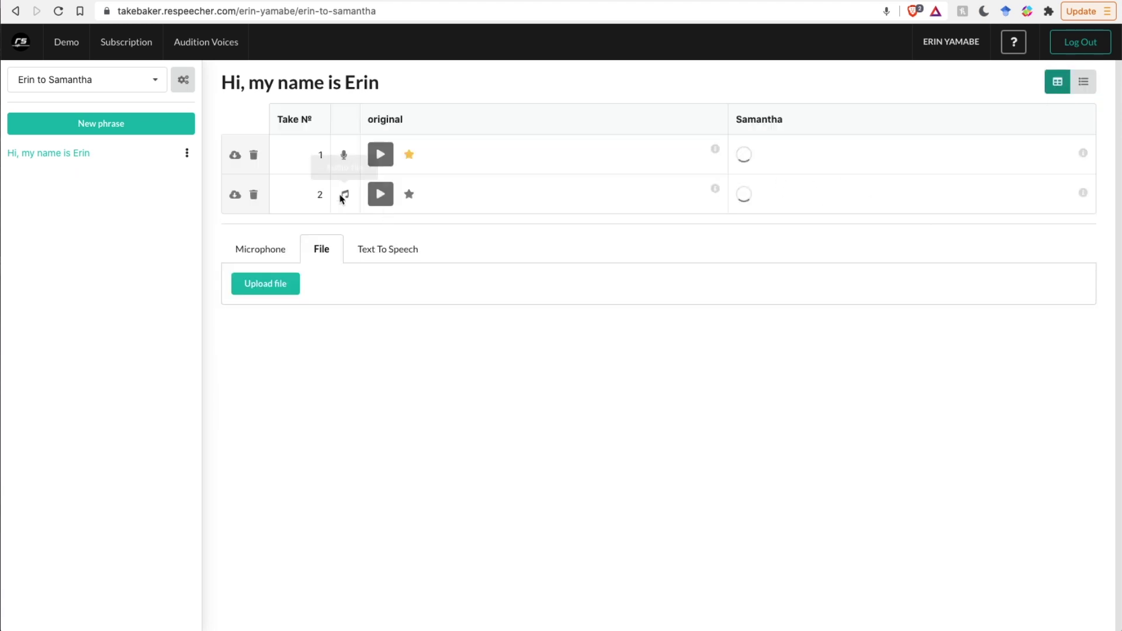
- Convert a text-to-speech take reading "Hi, my name is" plus the speaker's first name, with US English as the source speaker
left_click(372, 254)
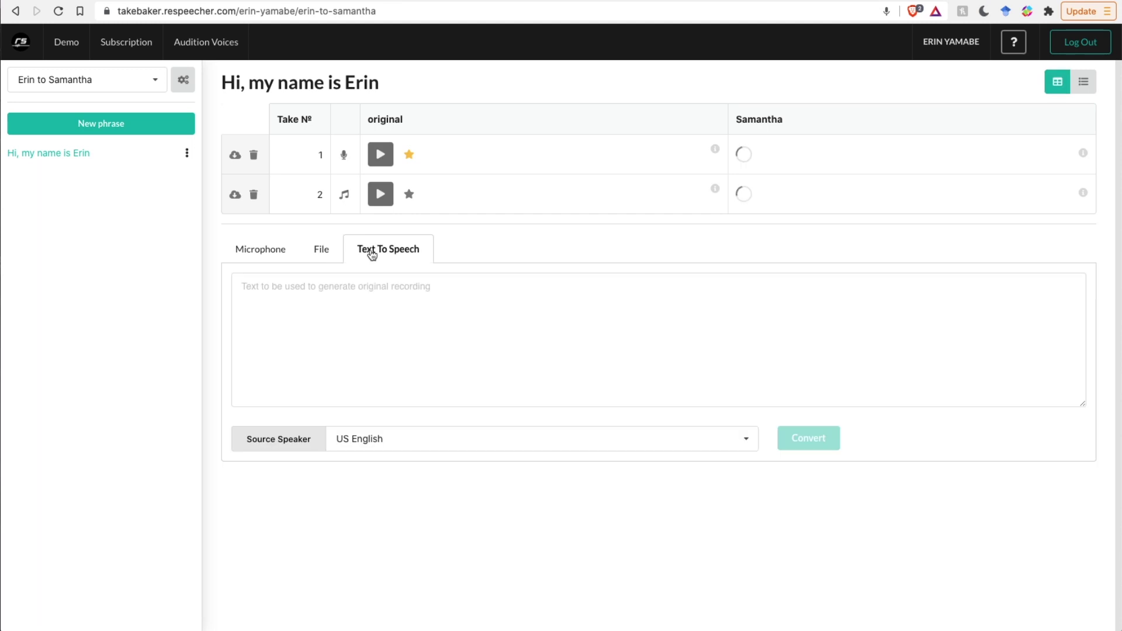
left_click(362, 288)
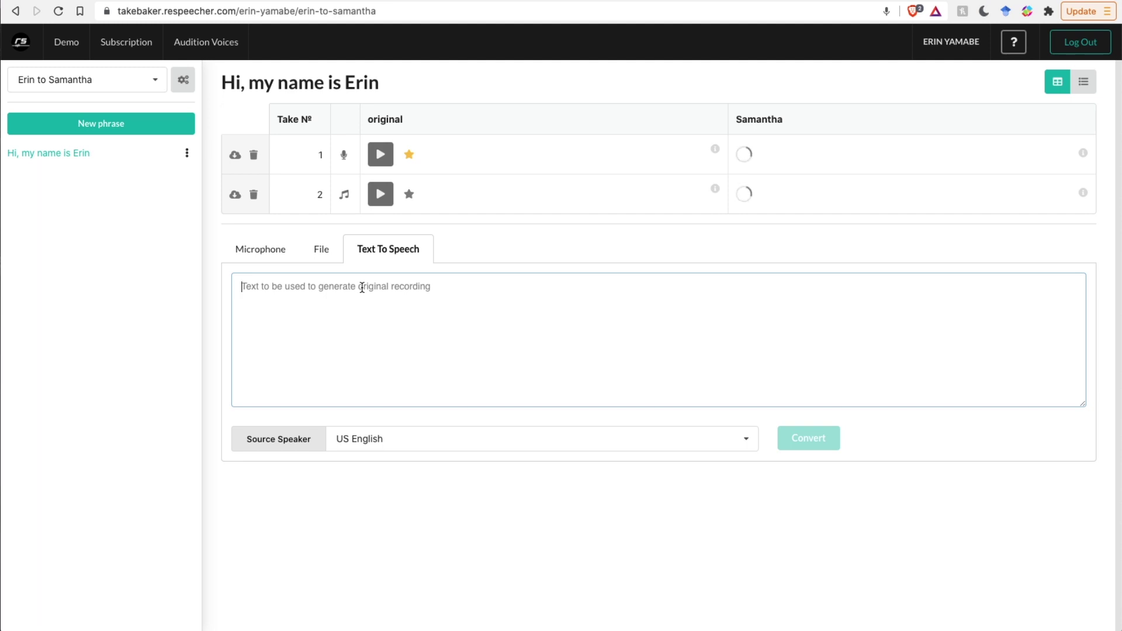
type("Hi, my name is Erin")
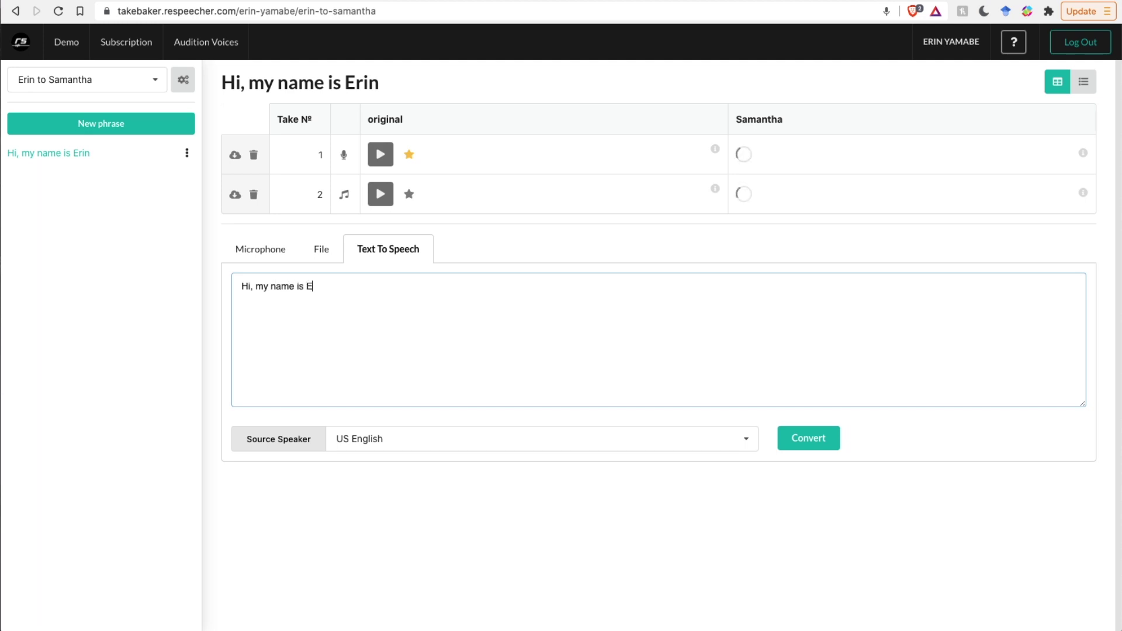
left_click(674, 439)
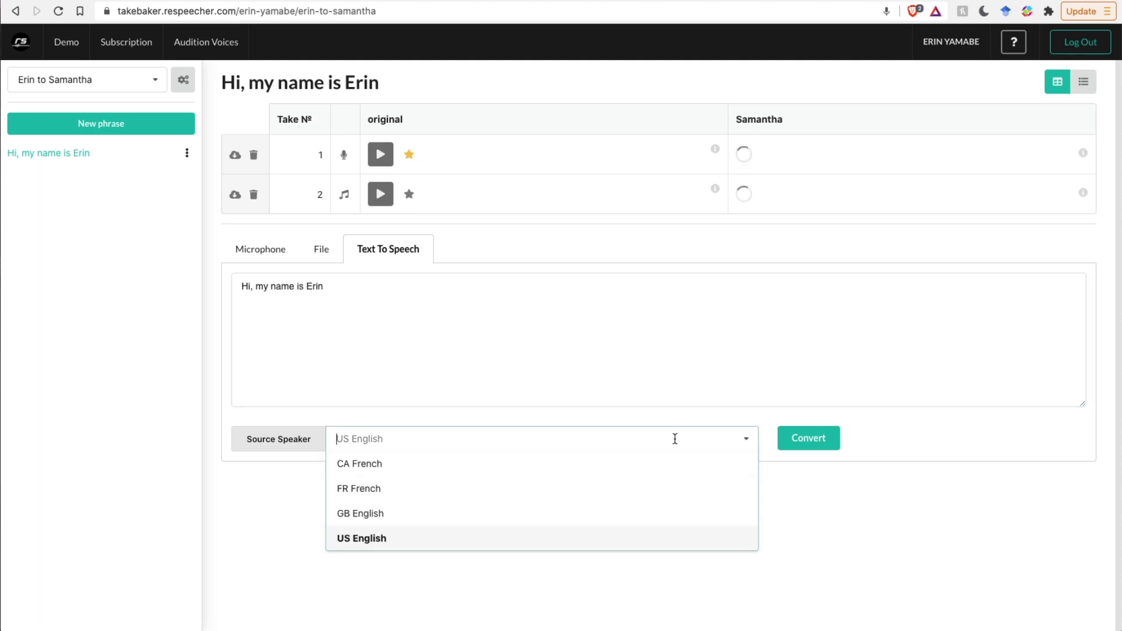
left_click(647, 541)
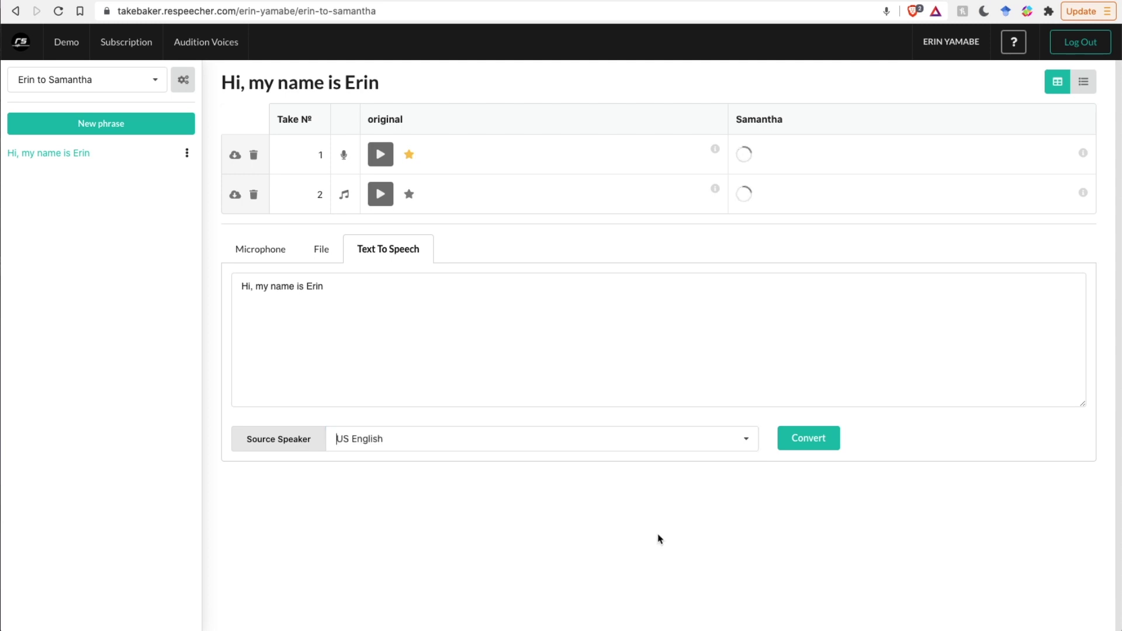
left_click(836, 447)
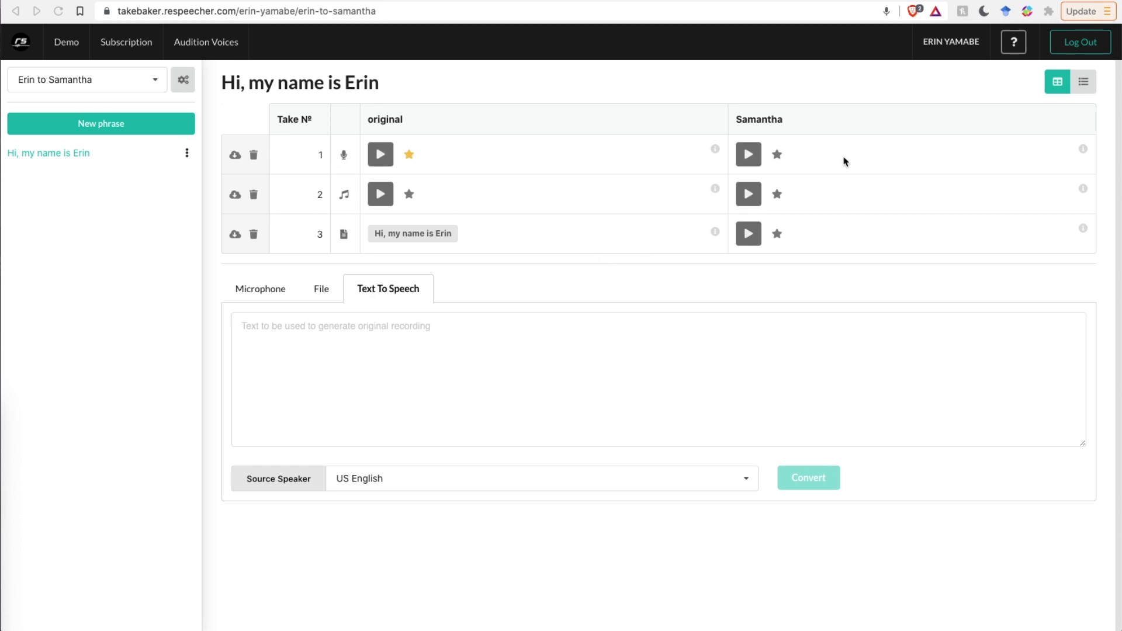
- Play the original and Samantha versions of takes 1 and 2, plus the Samantha version of take 3
left_click(384, 154)
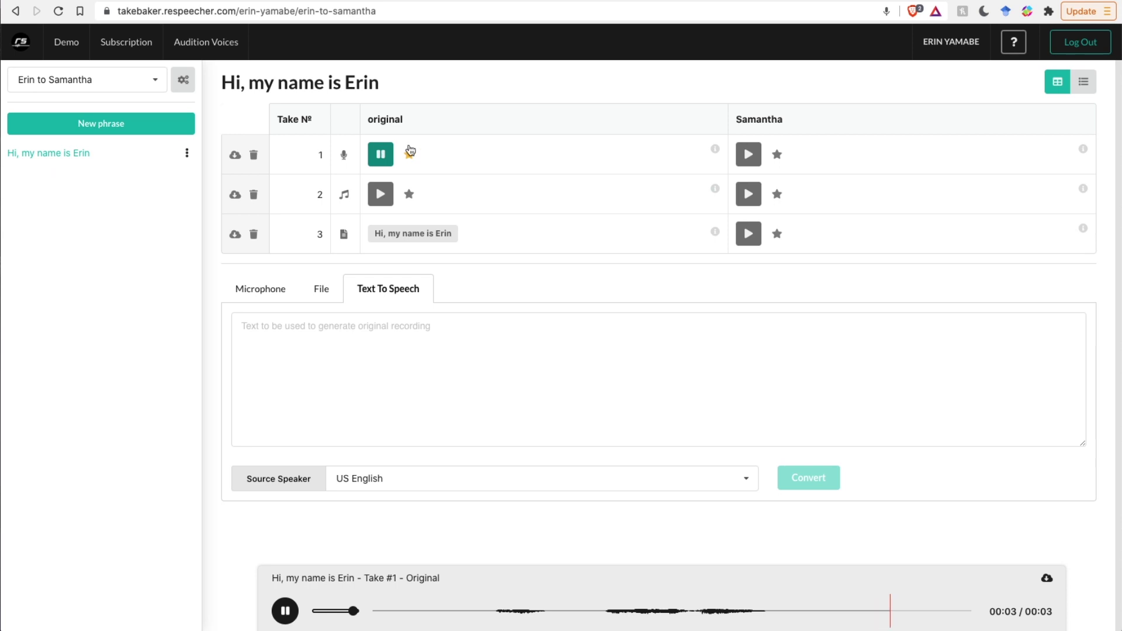
left_click(748, 154)
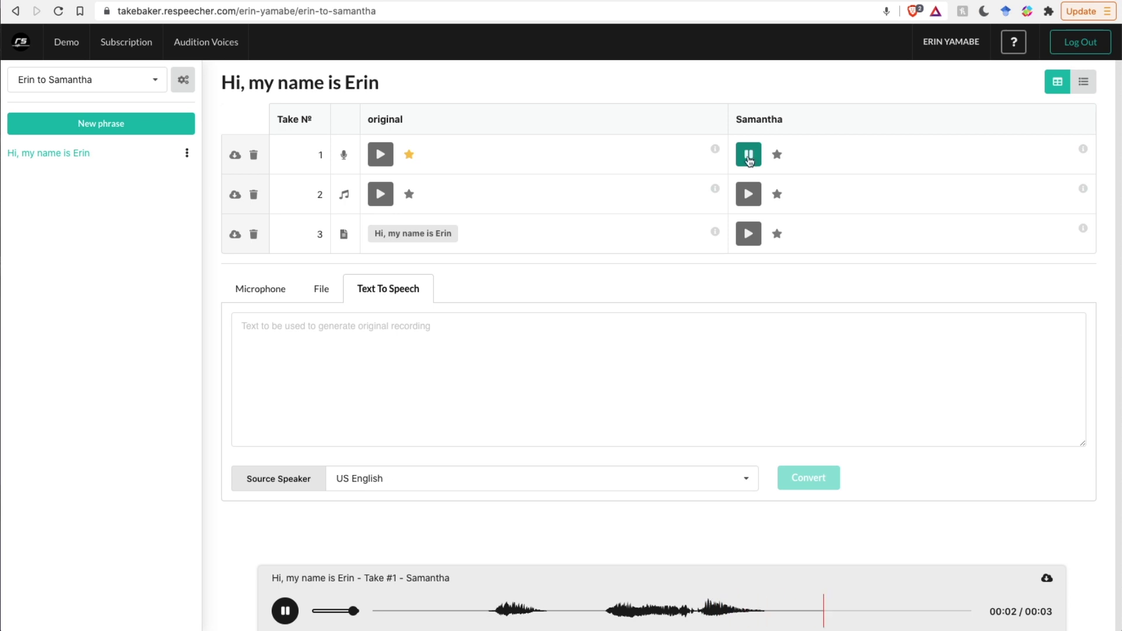
left_click(380, 195)
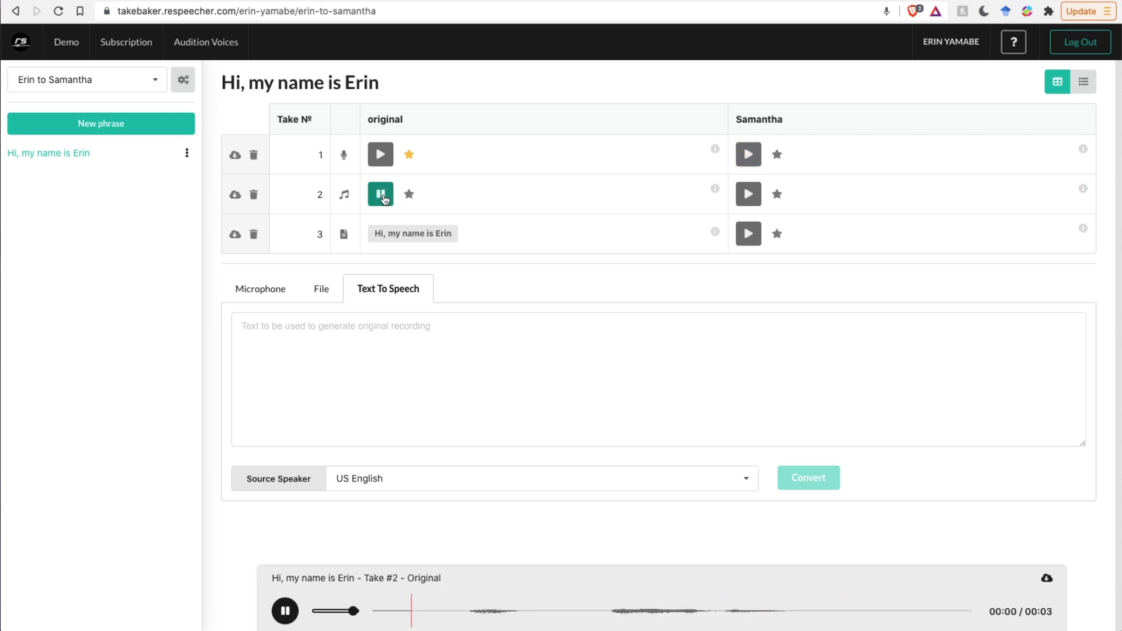
left_click(750, 197)
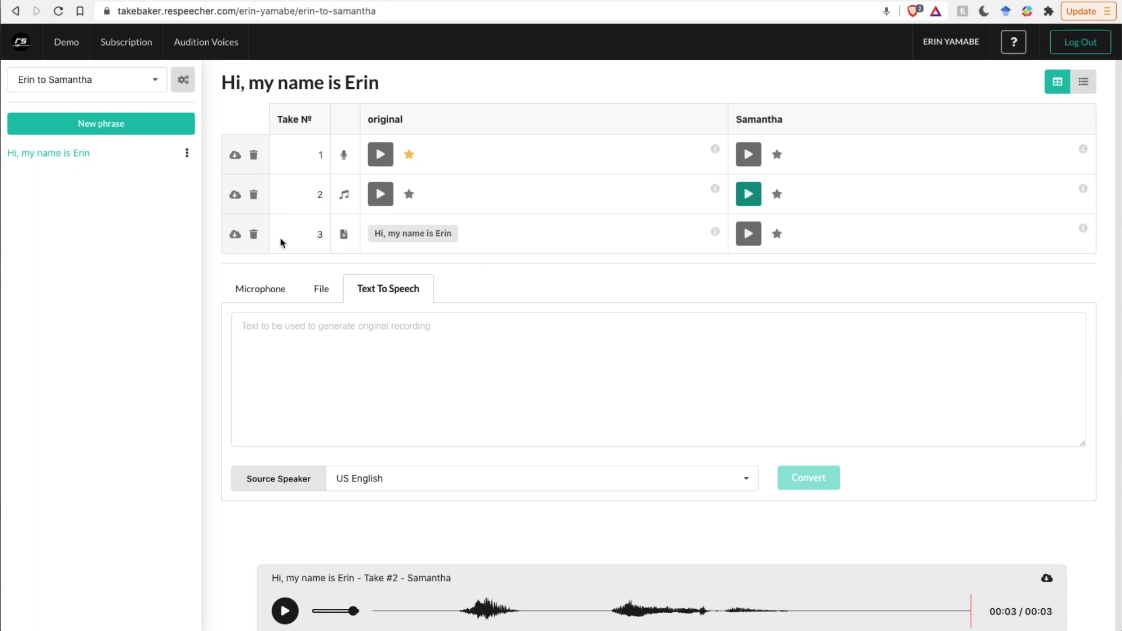
left_click(749, 235)
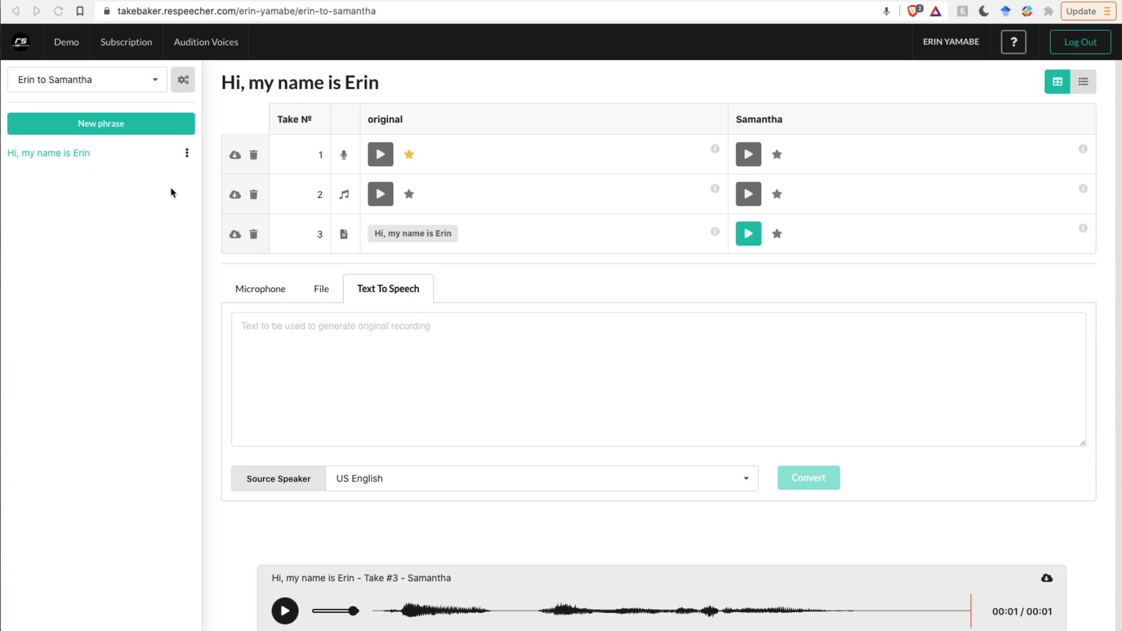
- Lower the Samantha model's pitch correction slightly in the project settings and save the change
left_click(182, 82)
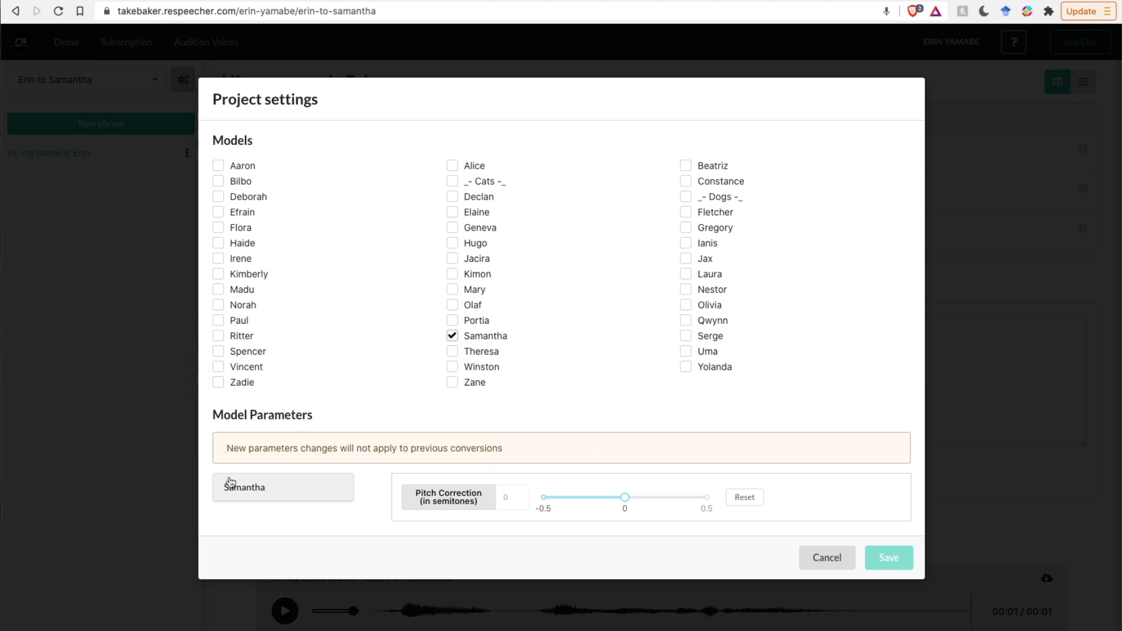
mouse_move(624, 497)
left_mouse_down()
mouse_move(601, 497)
mouse_move(660, 497)
mouse_move(589, 498)
mouse_move(658, 498)
mouse_move(627, 498)
left_mouse_up()
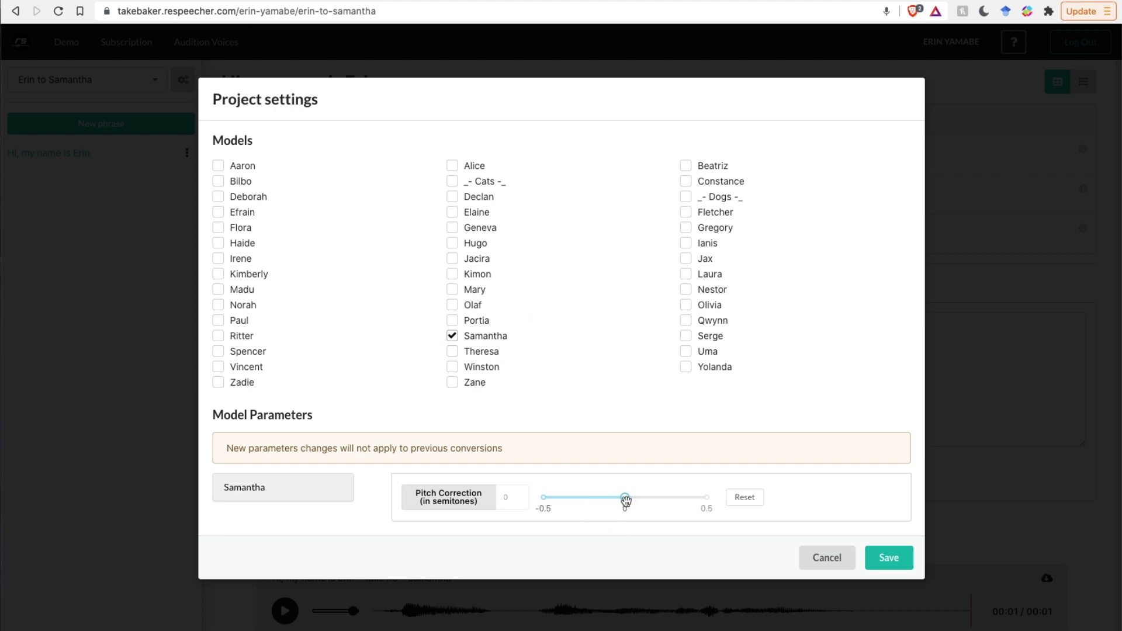
mouse_move(626, 498)
left_mouse_down()
mouse_move(666, 498)
mouse_move(603, 500)
mouse_move(744, 497)
mouse_move(514, 501)
mouse_move(625, 498)
left_mouse_up()
left_click_drag(231, 448, 517, 453)
left_click(517, 453)
left_click_drag(624, 498, 598, 502)
left_click(907, 565)
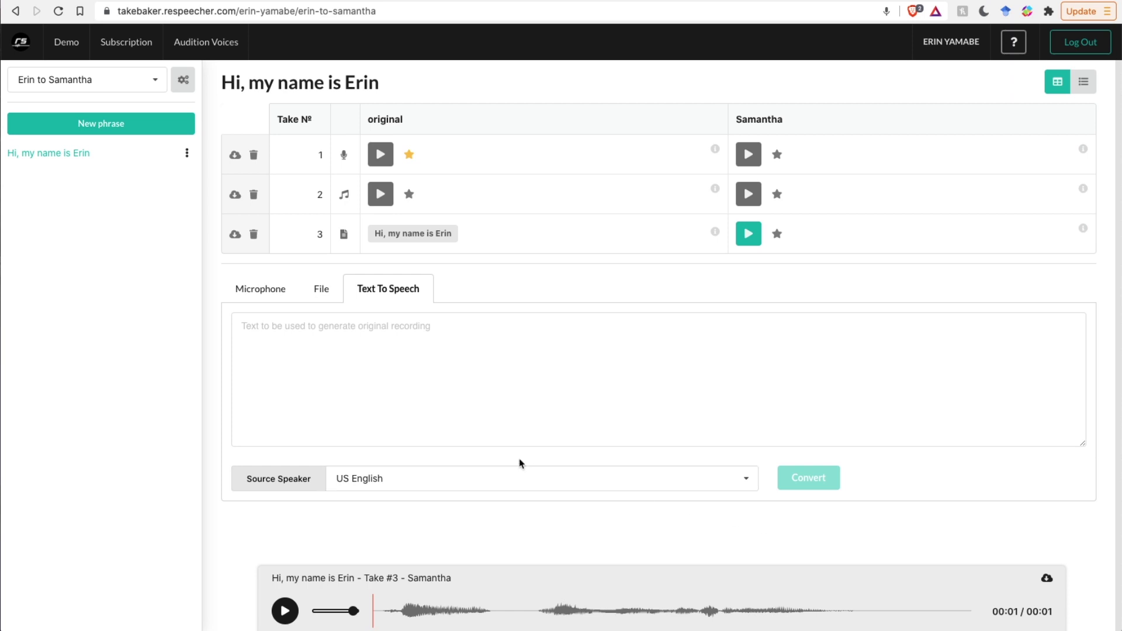
- Record another microphone take of the phrase with the Universal Audio Thunderbolt (PCI) input
left_click(249, 297)
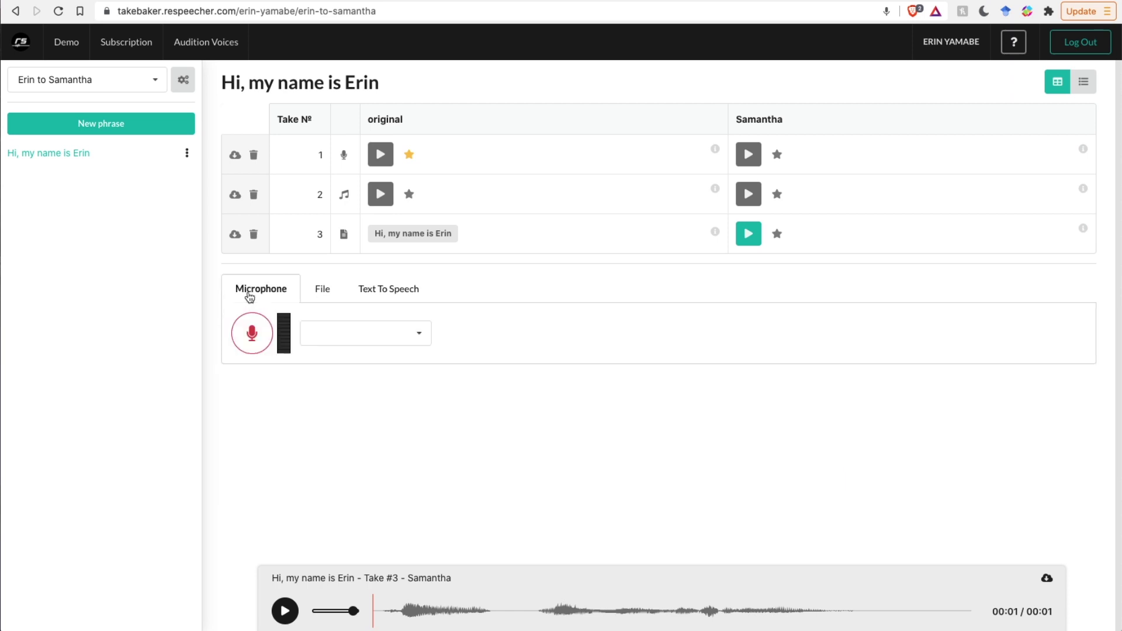
left_click(264, 344)
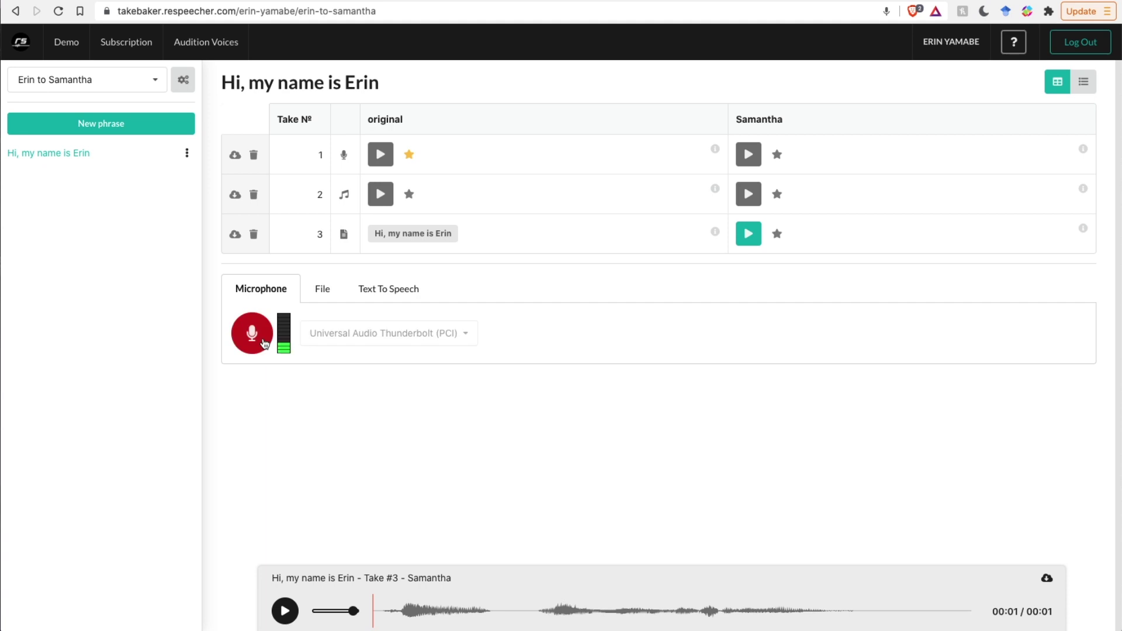
left_click(264, 345)
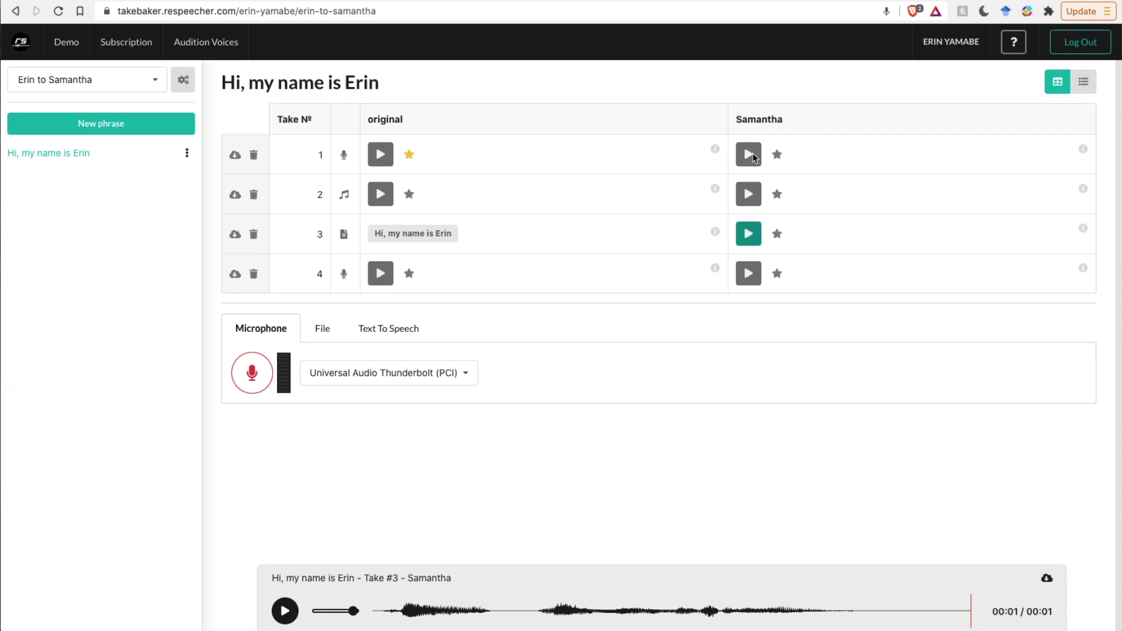
- Compare the Samantha versions of takes 1 and 4 by playing them, and star the Samantha version of take 4
left_click(754, 158)
left_click(753, 156)
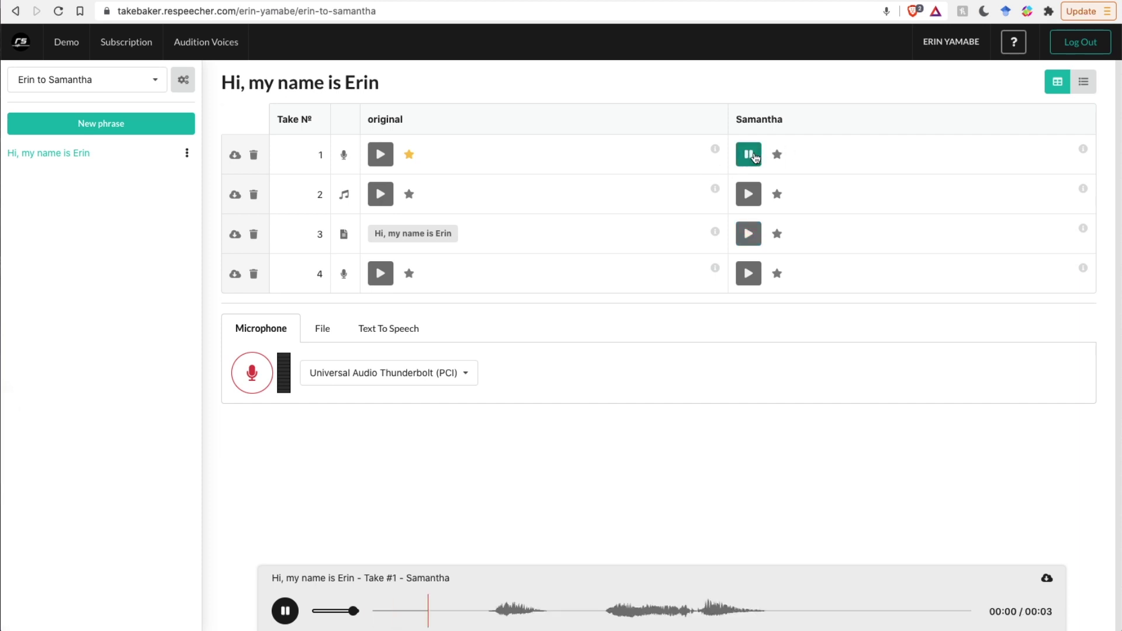
left_click(754, 271)
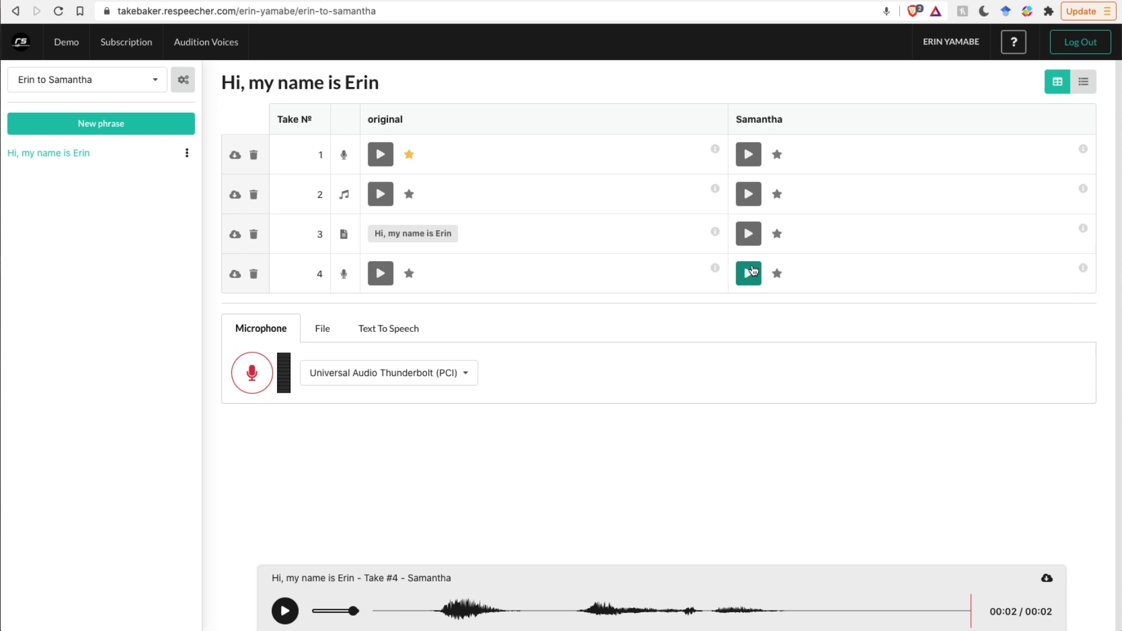
left_click(778, 276)
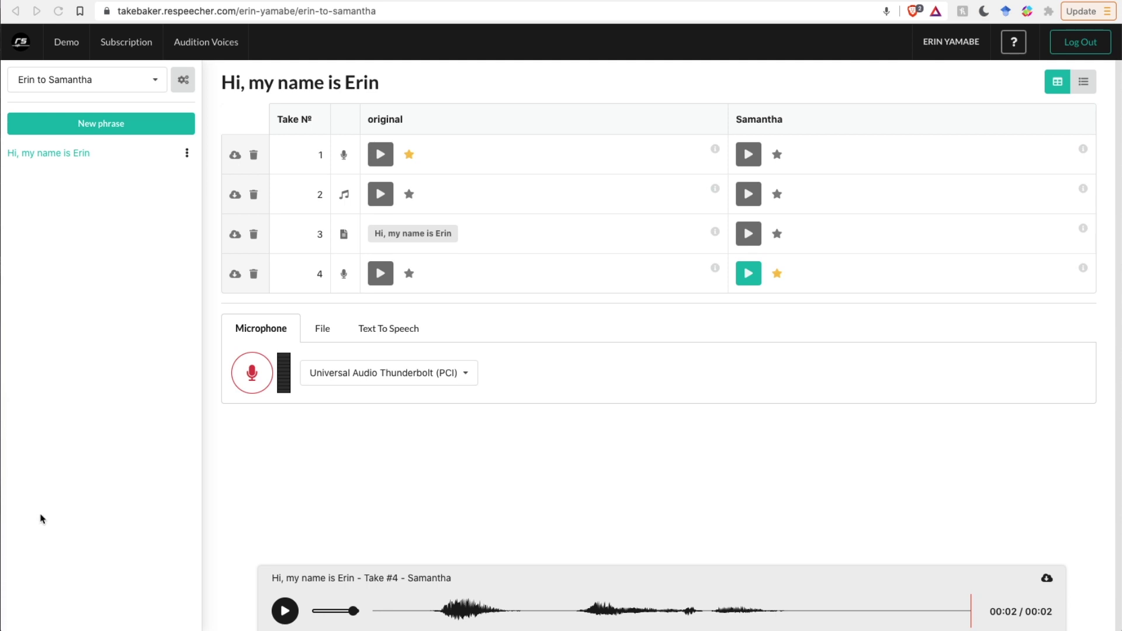
- Check the choices in the project switcher and return to the Projects overview
left_click(153, 80)
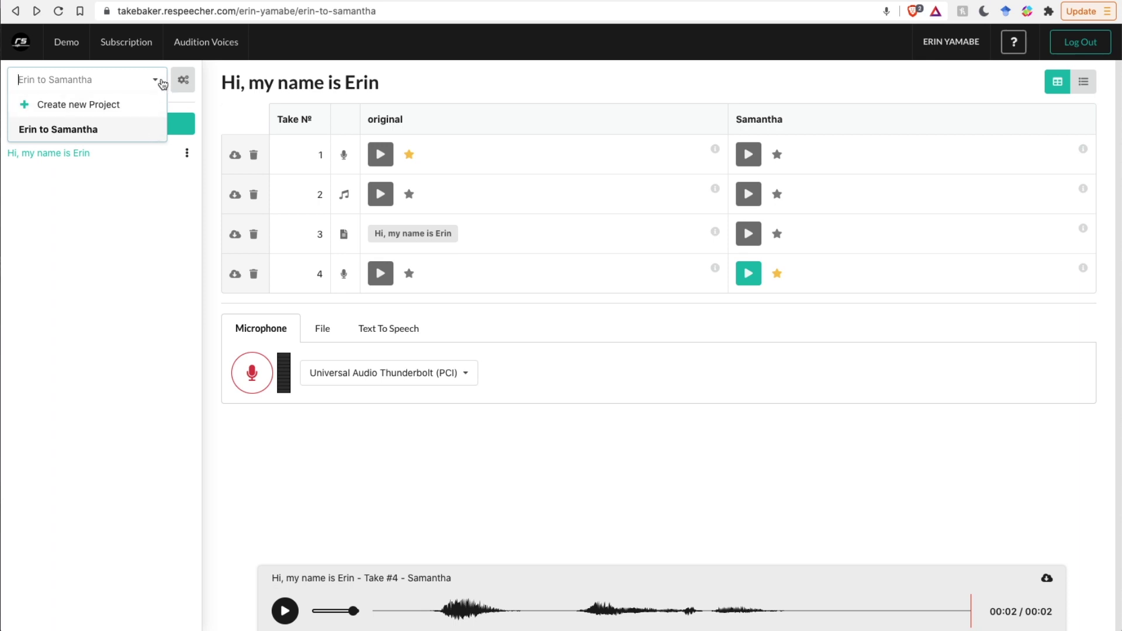
left_click(162, 84)
left_click(24, 49)
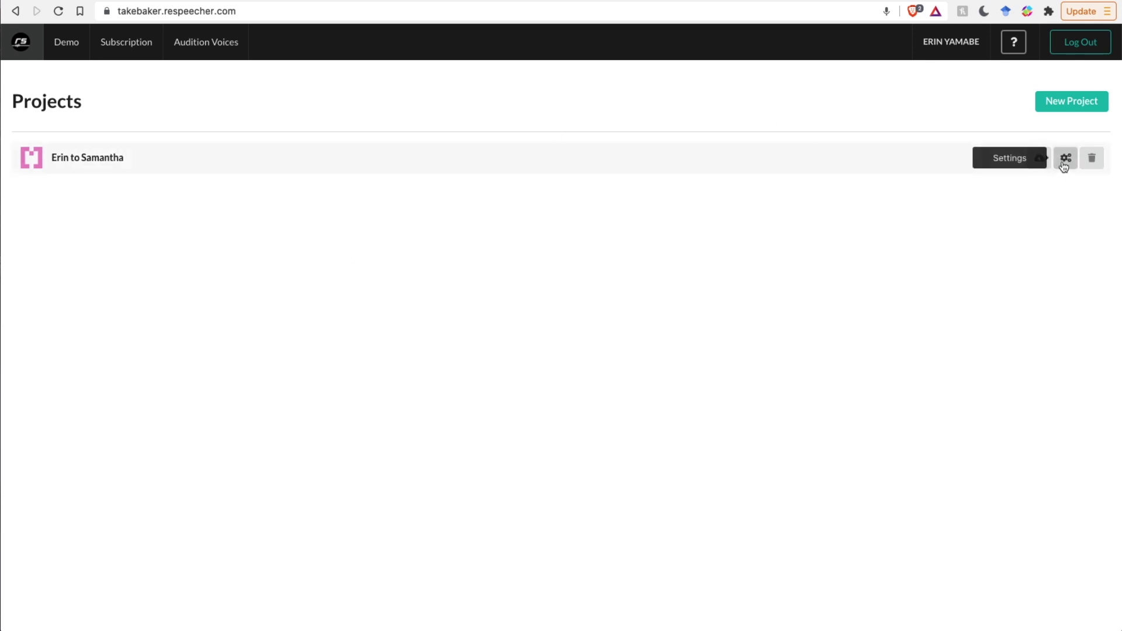
- Examine the project's delete confirmation and its recording download options, leaving both without applying anything
left_click(1090, 157)
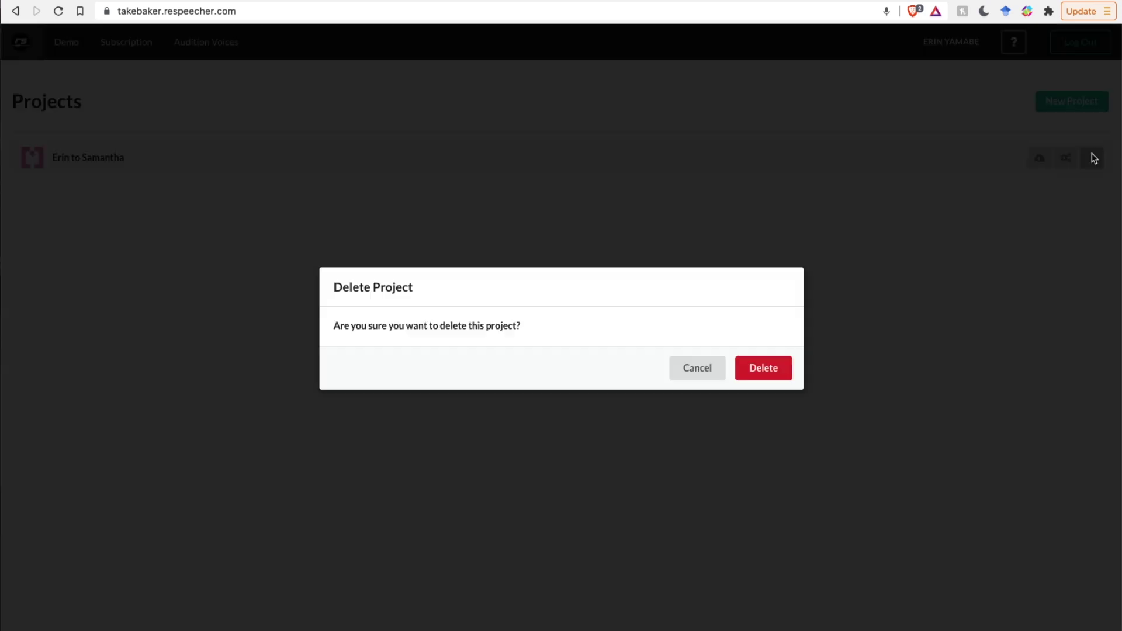
left_click(698, 371)
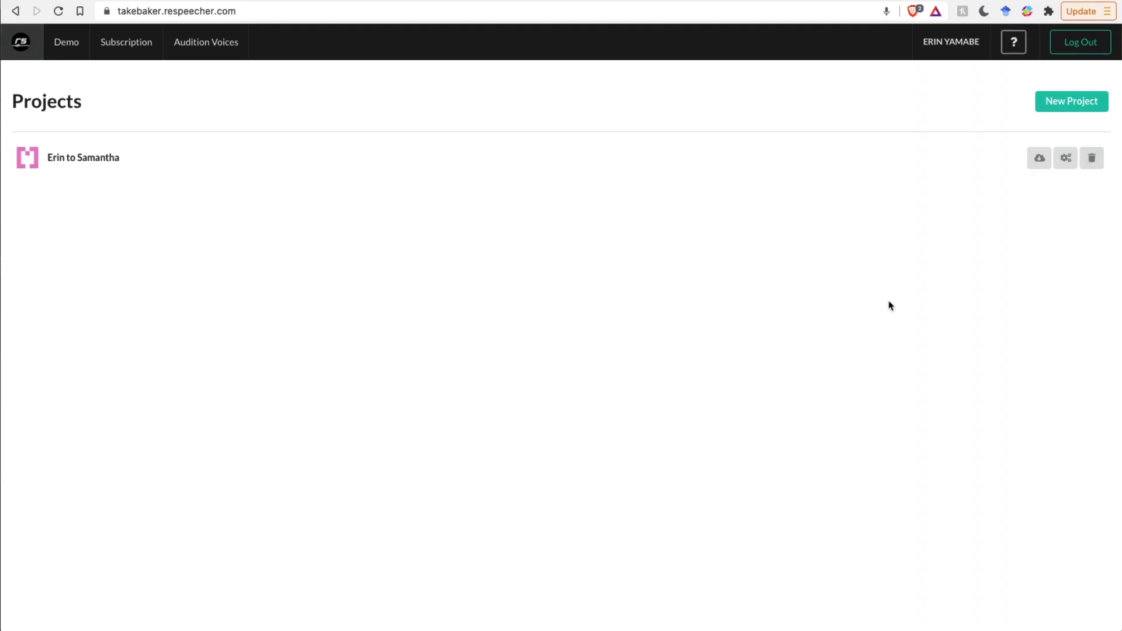
left_click(1038, 166)
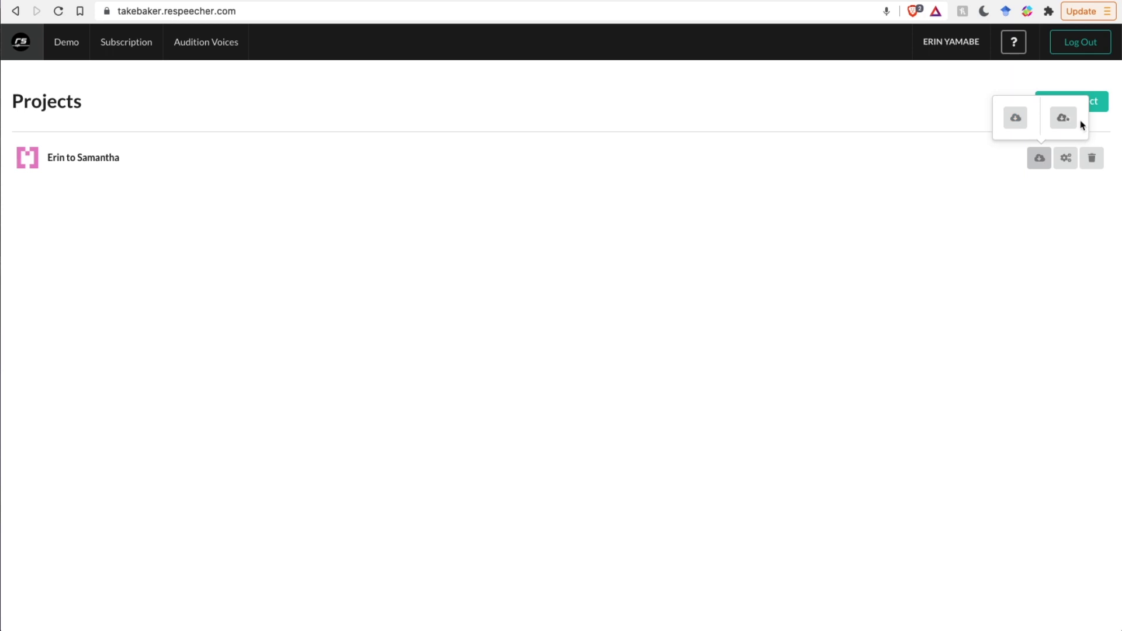
left_click(1005, 199)
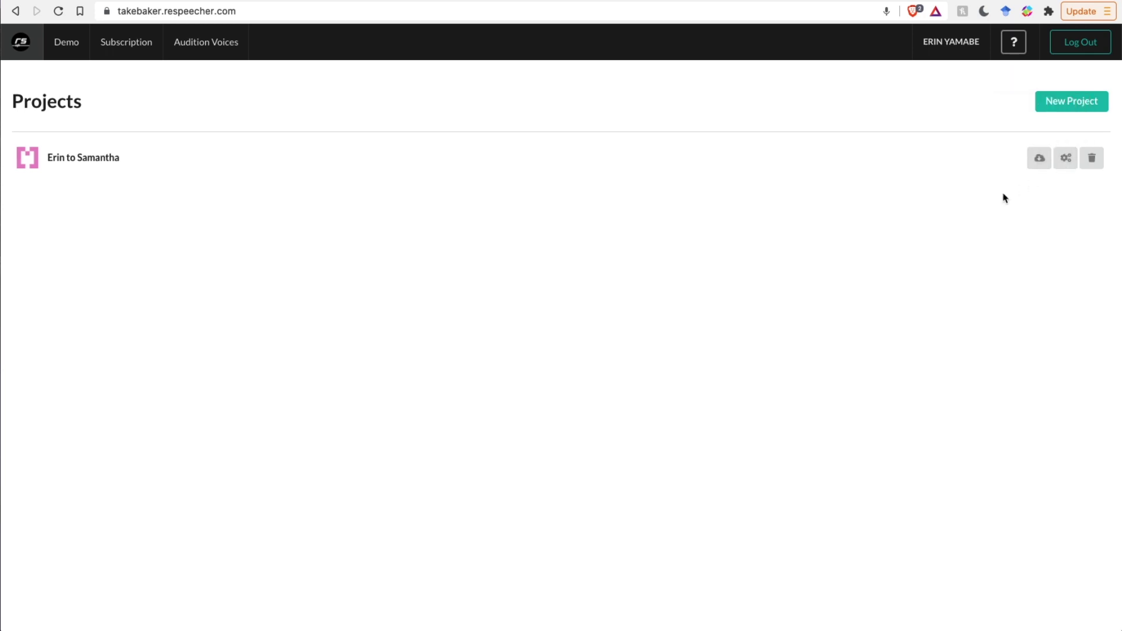